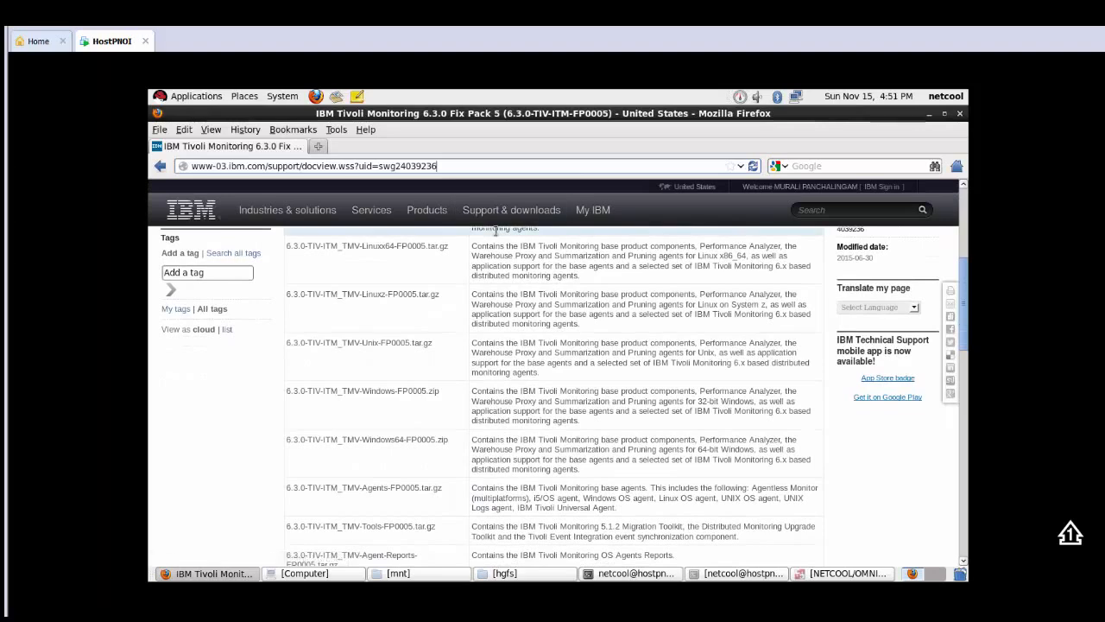
Step: Review the fix pack's download list down to the 6.3.0-TIV-ITM_TMV-Tools-FP0005.tar.gz entry, and minimize the browser
scroll(495, 231, down, 1)
scroll(495, 231, down, 2)
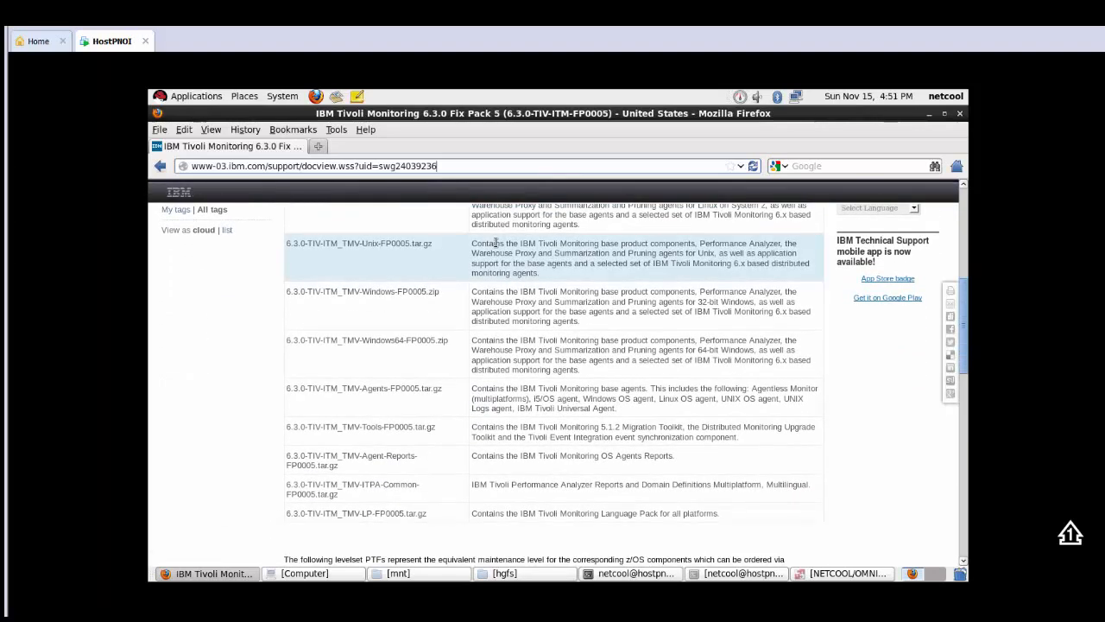
scroll(453, 404, down, 1)
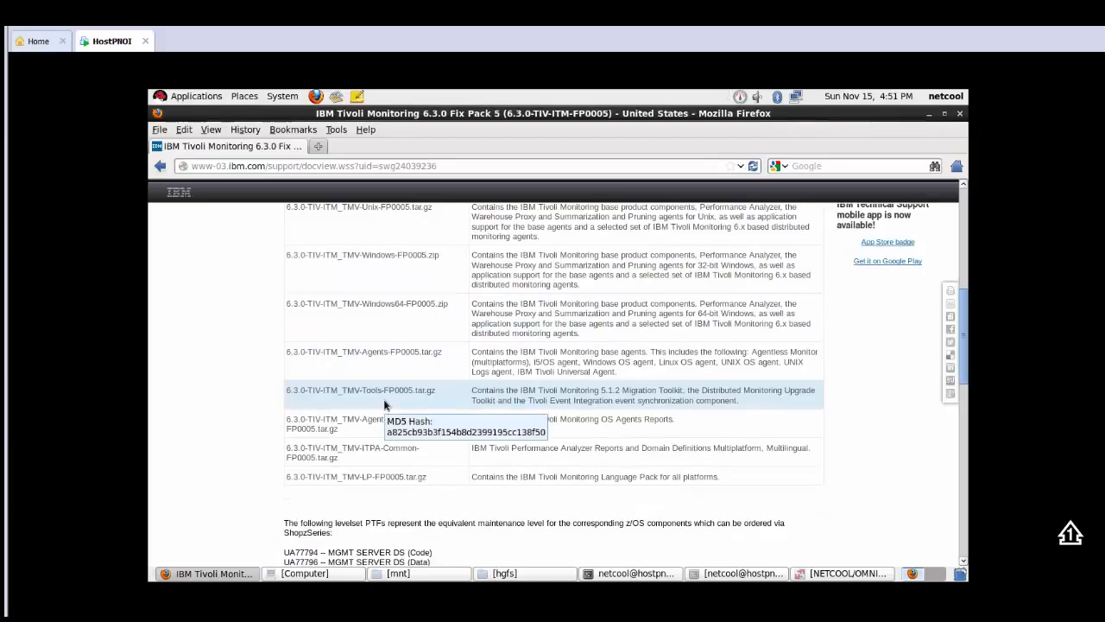
click(930, 114)
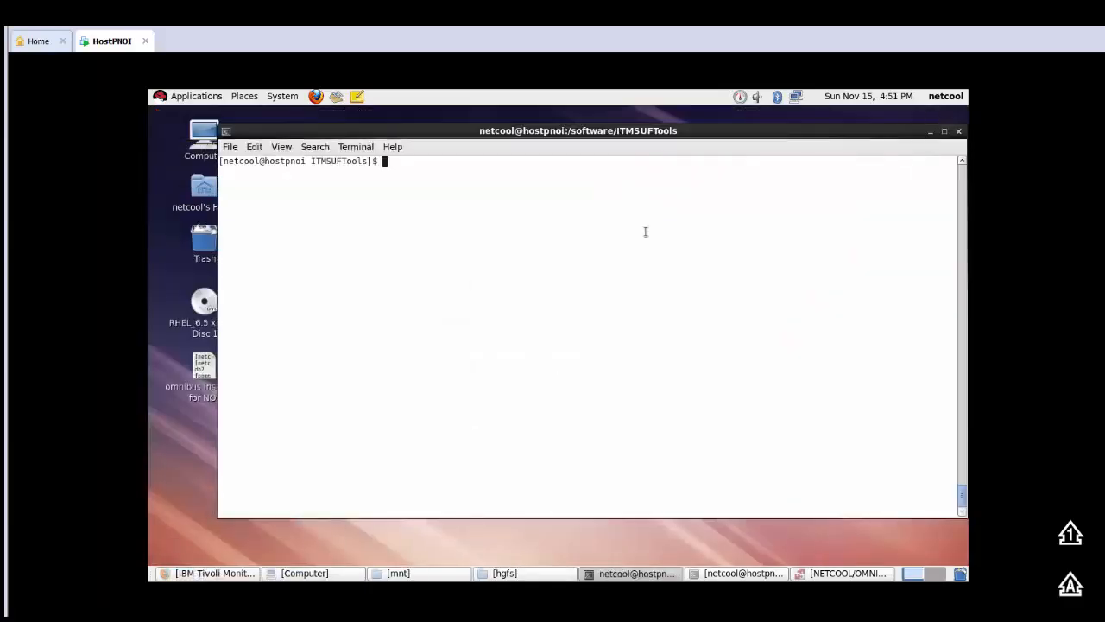
Step: List the ITMSUFTools directory and extract the 6.3.0-TIV-ITM_TMV-Tools-FP0005.tar.gz archive with tar zxvf
text(ls)
key(Return)
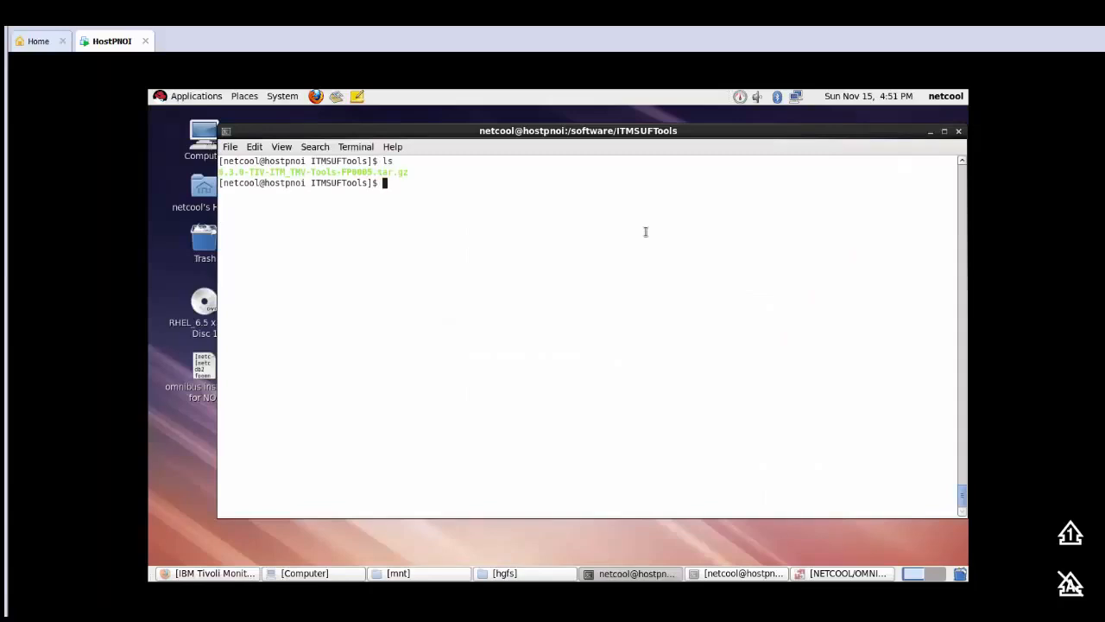
text(tar zx)
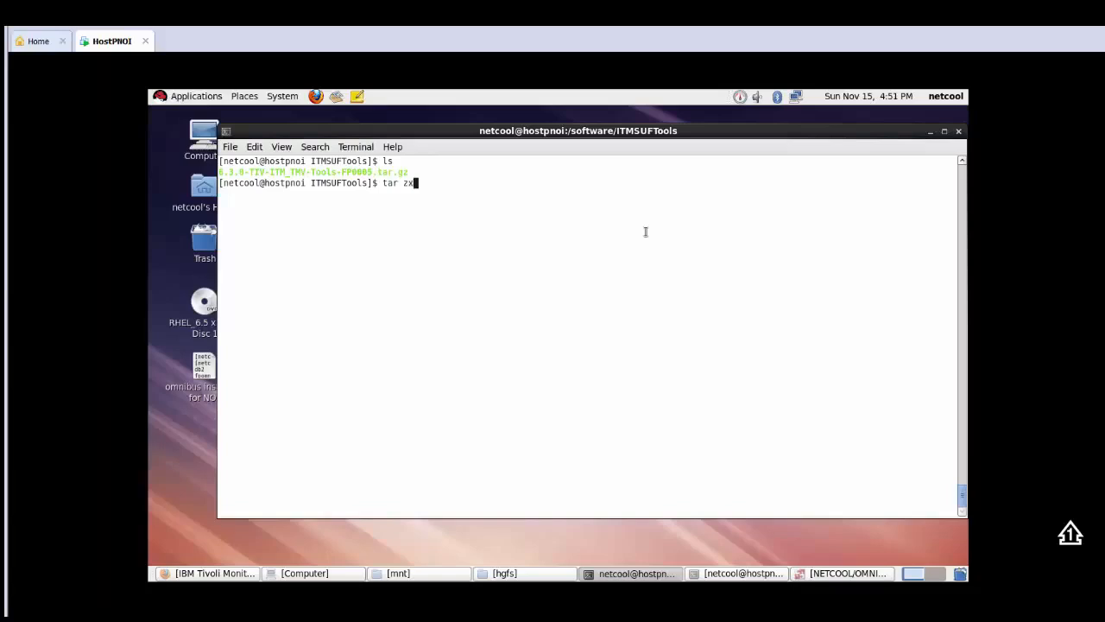
text(vf 6)
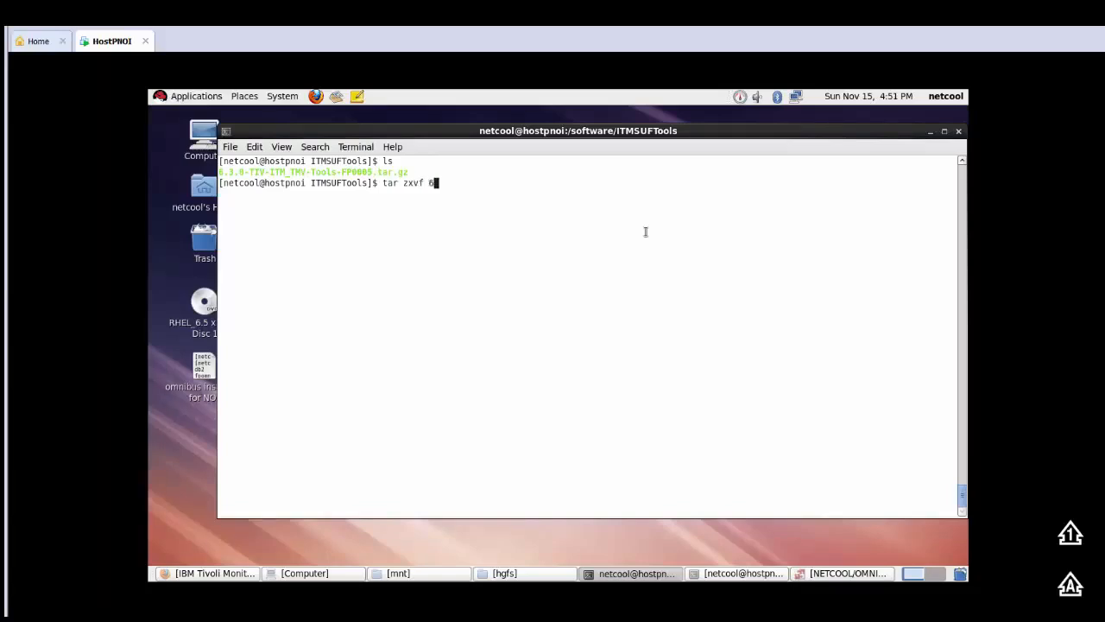
key(Tab)
key(Return)
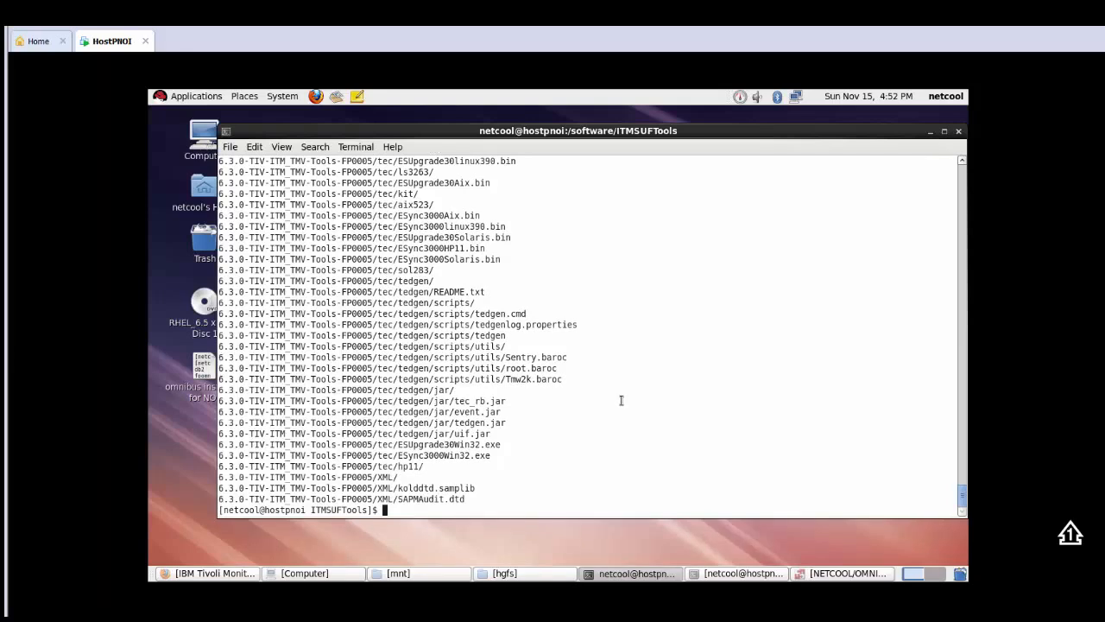
Step: Change into the extracted 6.3.0-TIV-ITM_TMV-Tools-FP0005 directory and list its contents
text(cd )
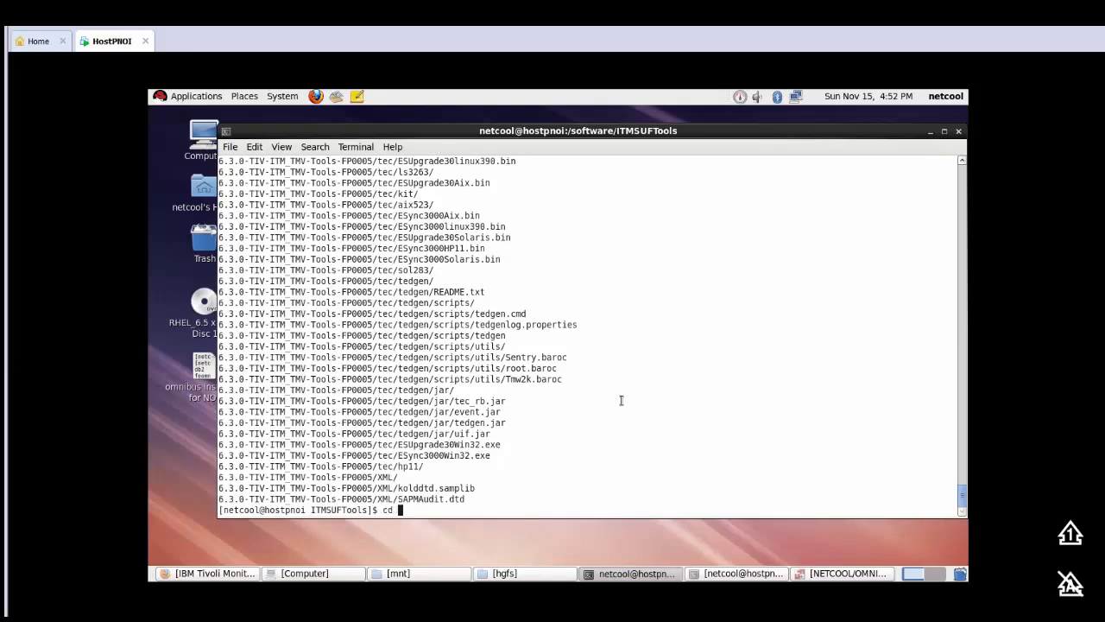
text(6)
key(Tab)
key(Return)
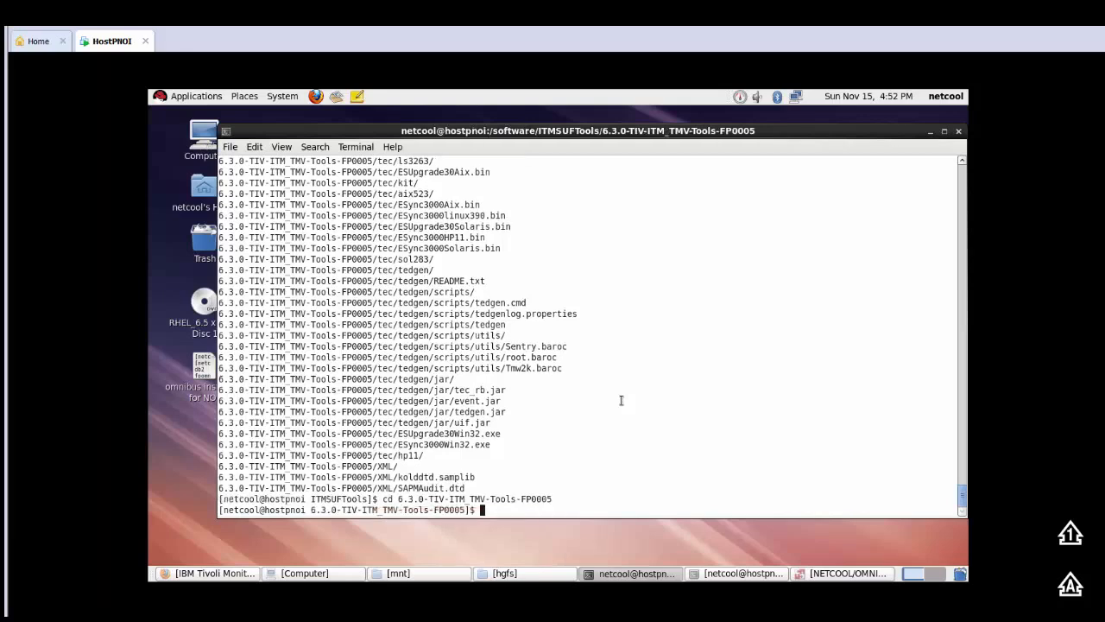
text(CD)
key(Caps_Lock)
key(BackSpace)
key(BackSpace)
key(BackSpace)
text(LS)
key(Caps_Lock)
key(BackSpace)
key(BackSpace)
text(ls)
key(Return)
Step: Change into the tec directory, list its files and print the working directory path
text(cd )
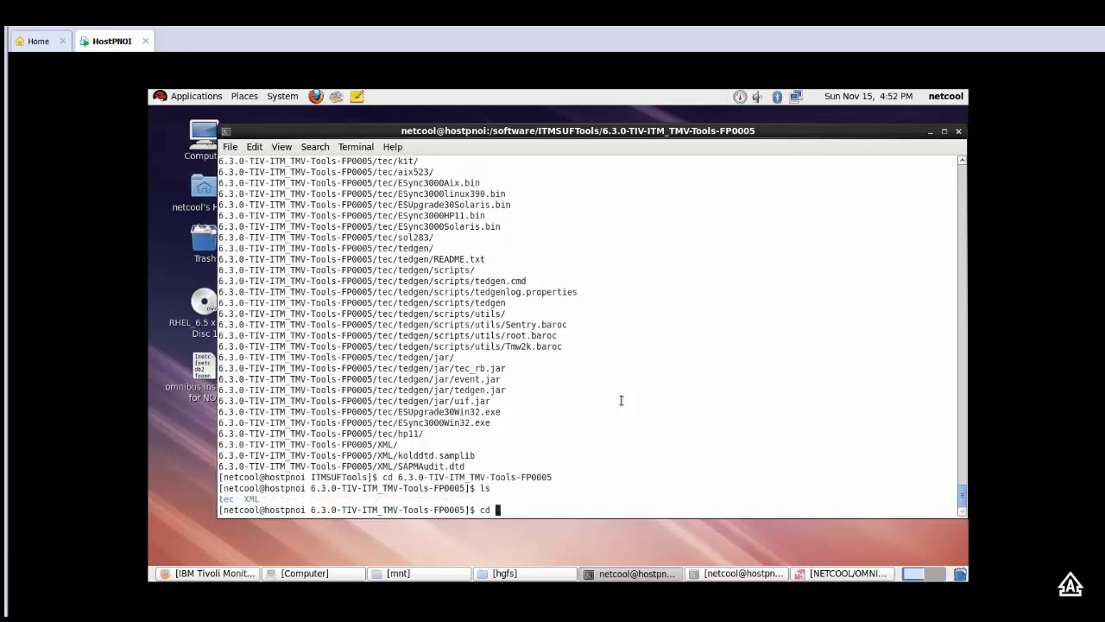
text(tec/)
key(Return)
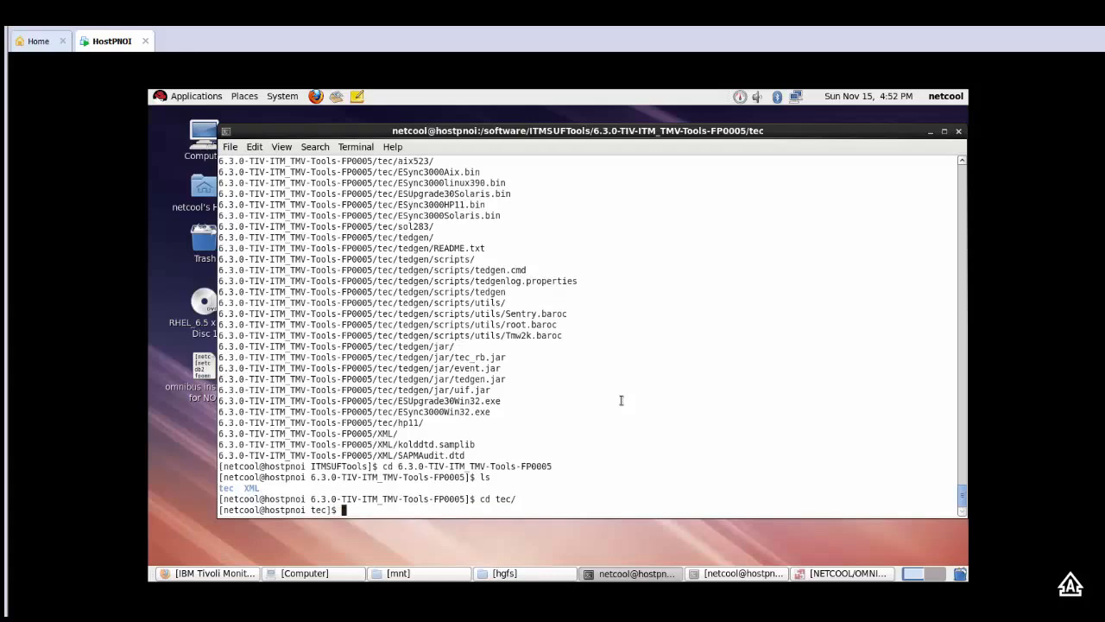
text(ls)
key(Return)
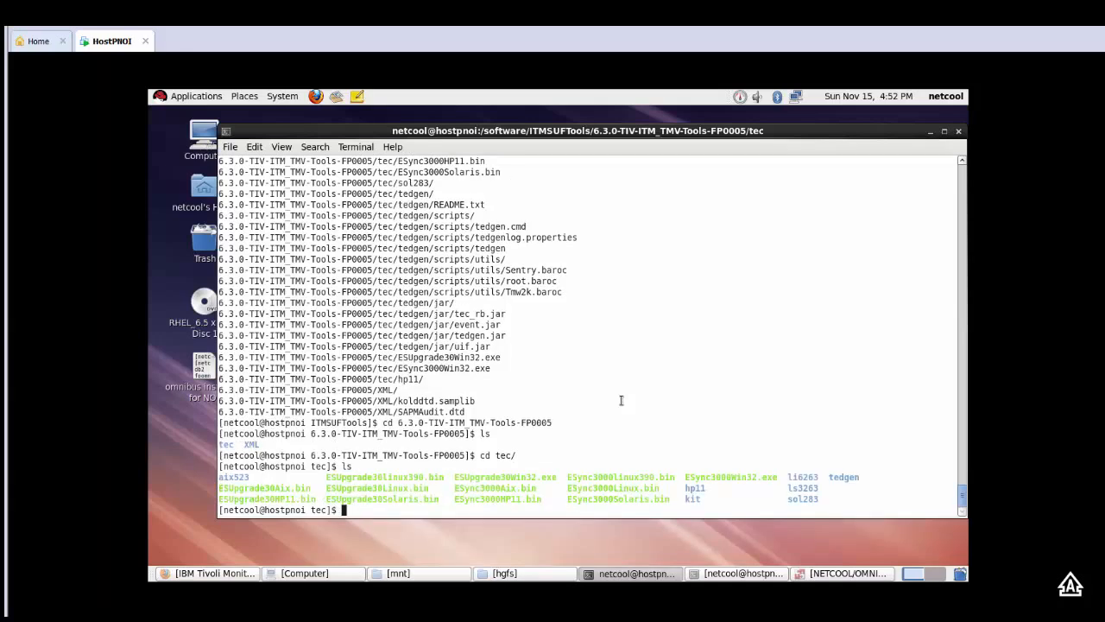
text(pwd)
key(Return)
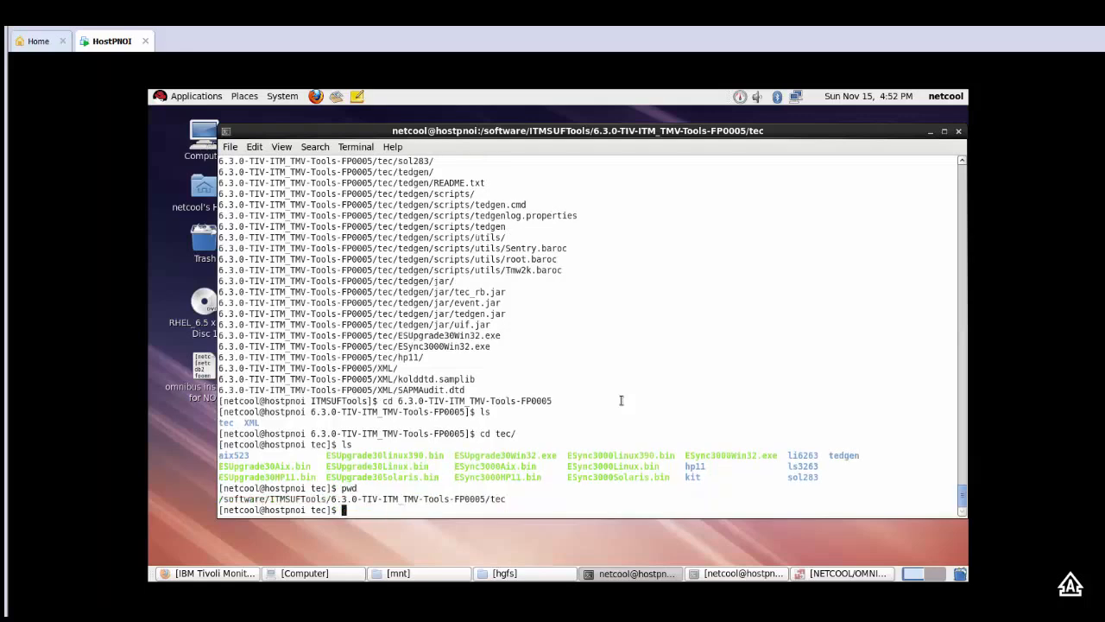
Step: Run the Linux event synchronization installer ./ESync3000Linux.bin from the tec directory
text(./ES)
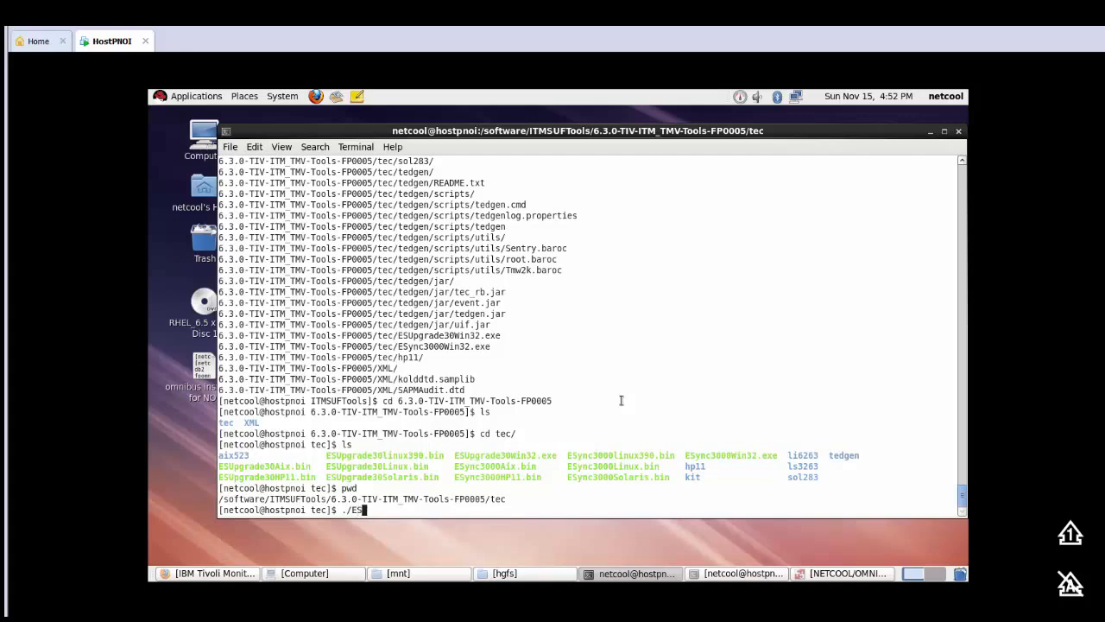
text(ync3000)
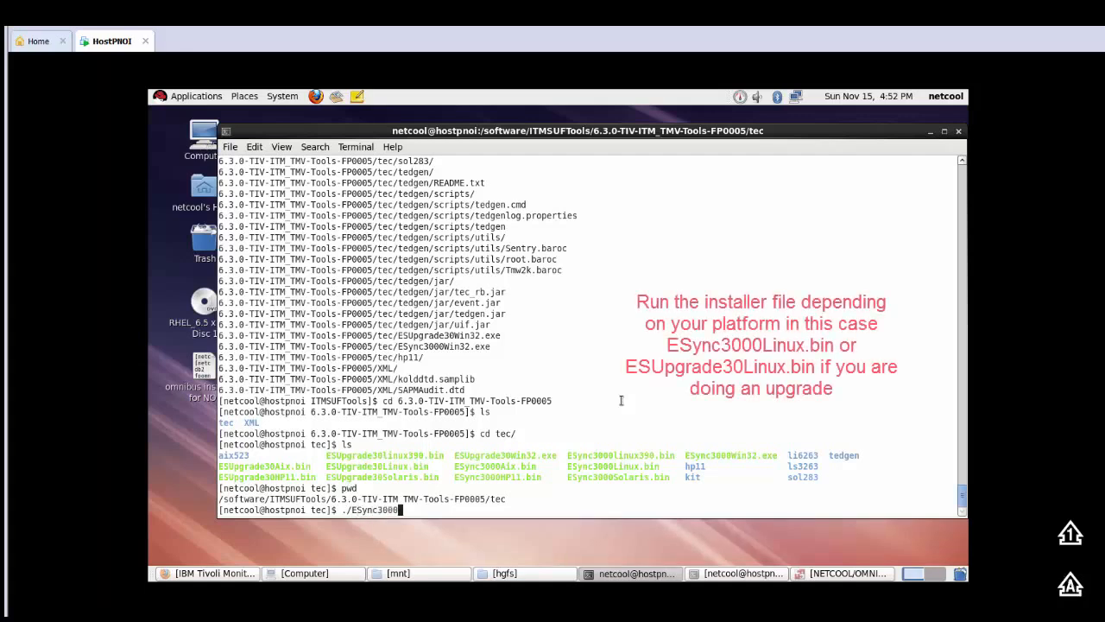
text(Li)
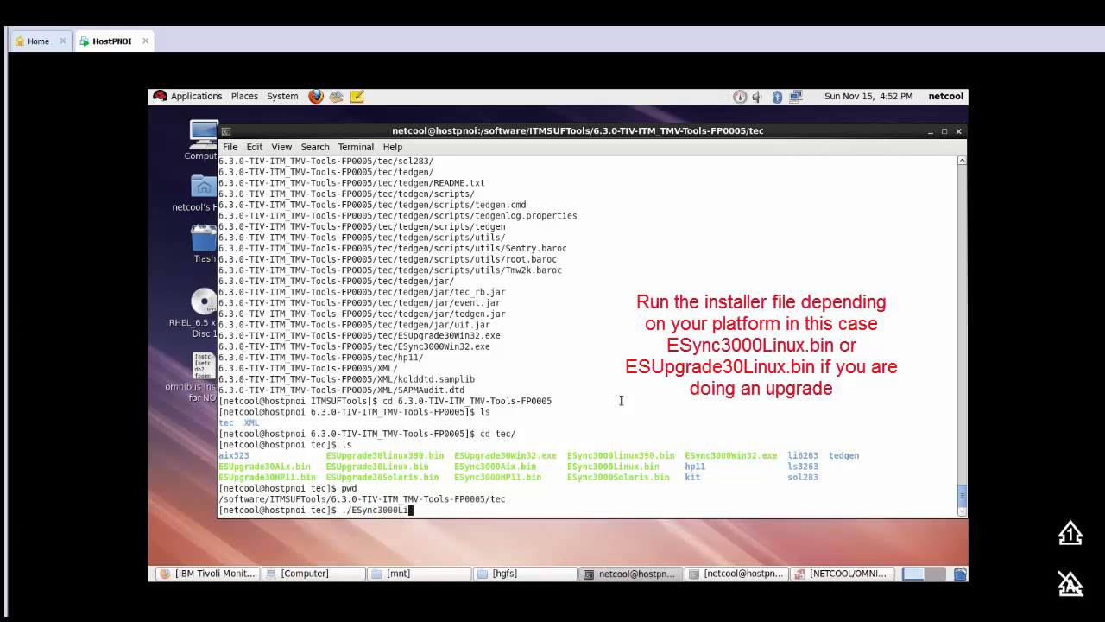
key(Tab)
key(Return)
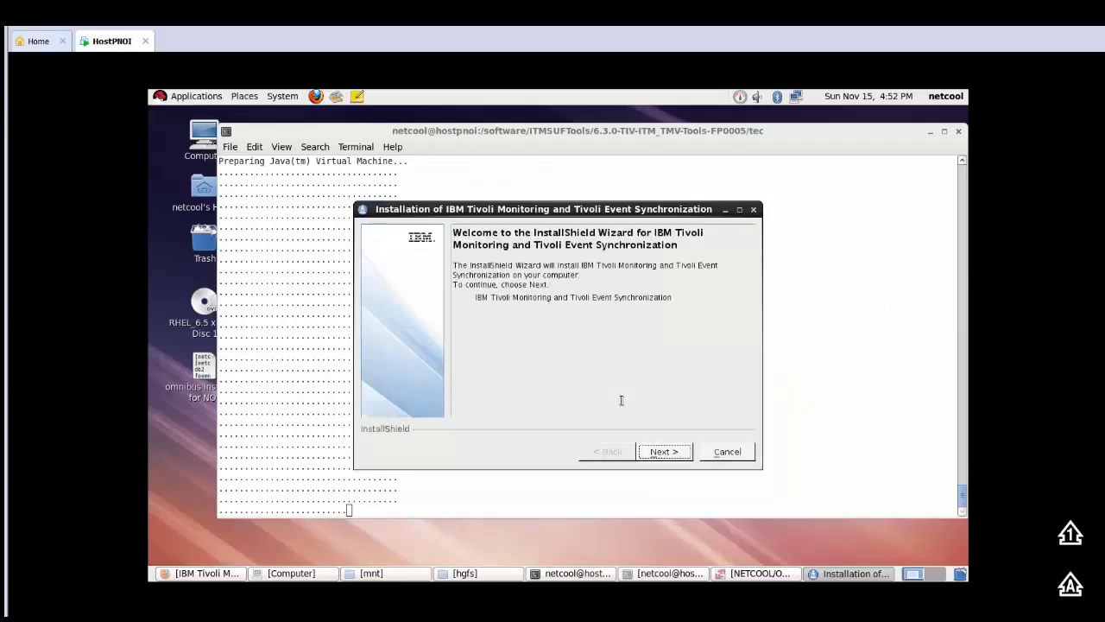
Step: Accept the license agreement and keep the /opt/IBM/SitForwarder directory and the default configuration values in the installer
click(660, 451)
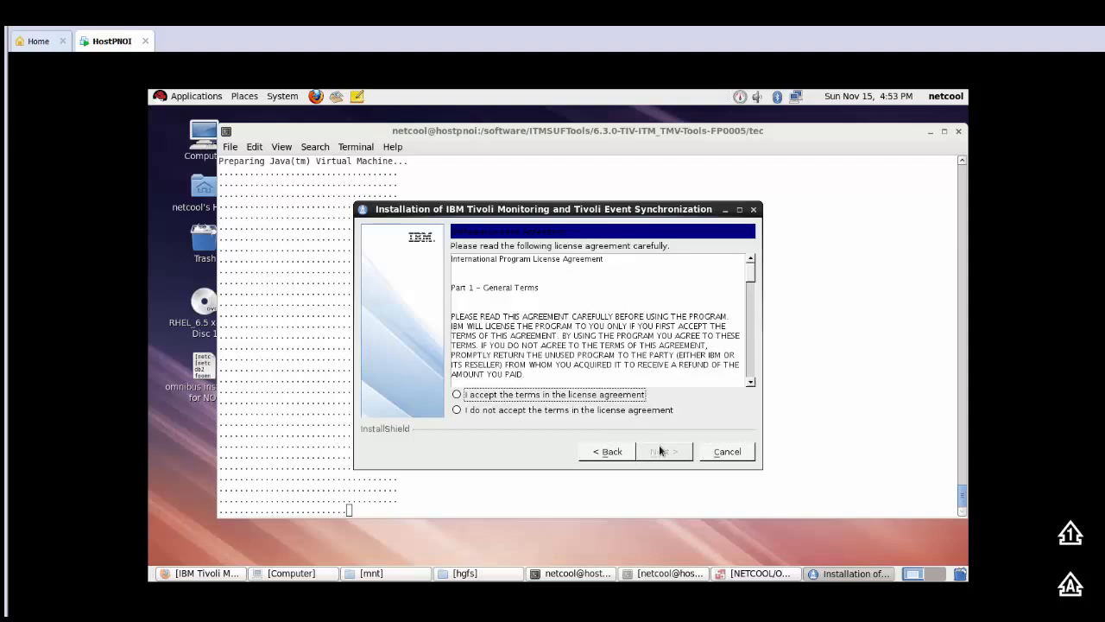
click(577, 397)
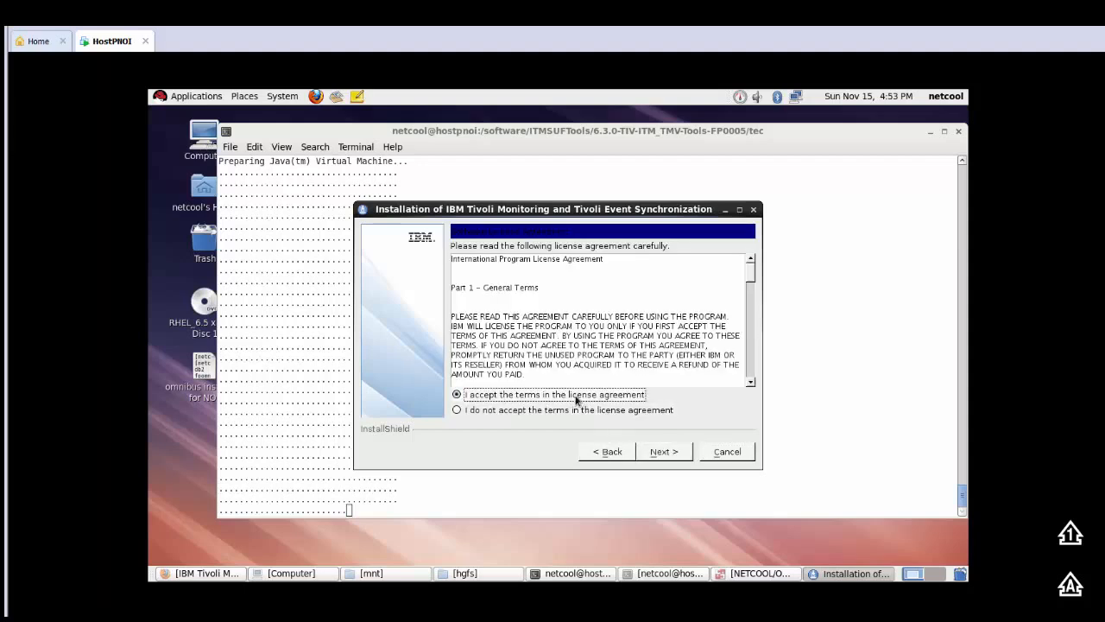
click(669, 454)
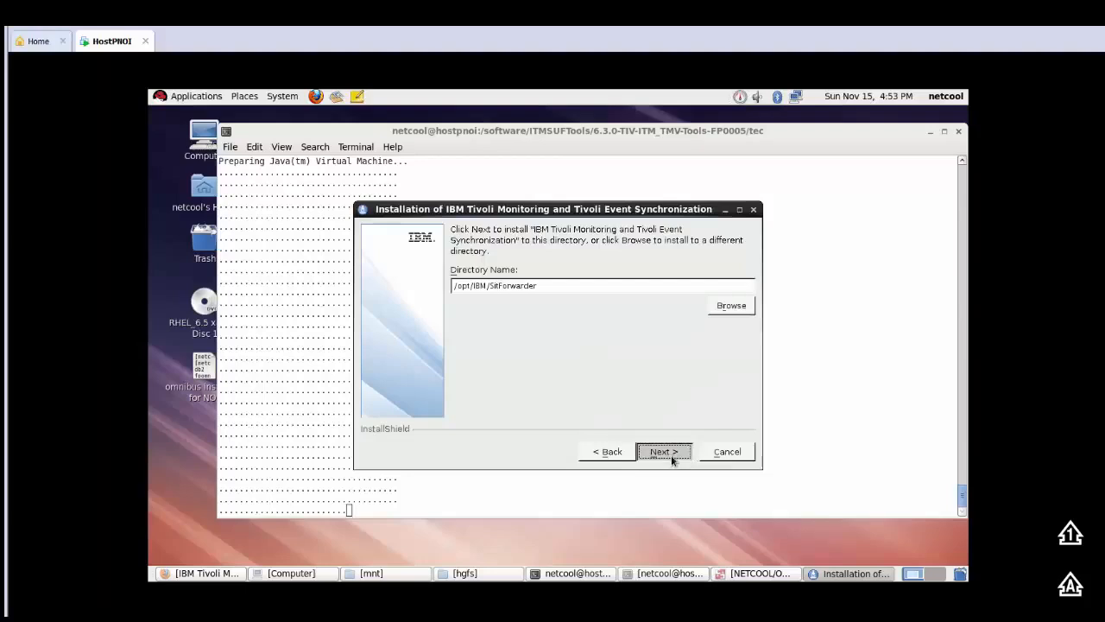
click(670, 456)
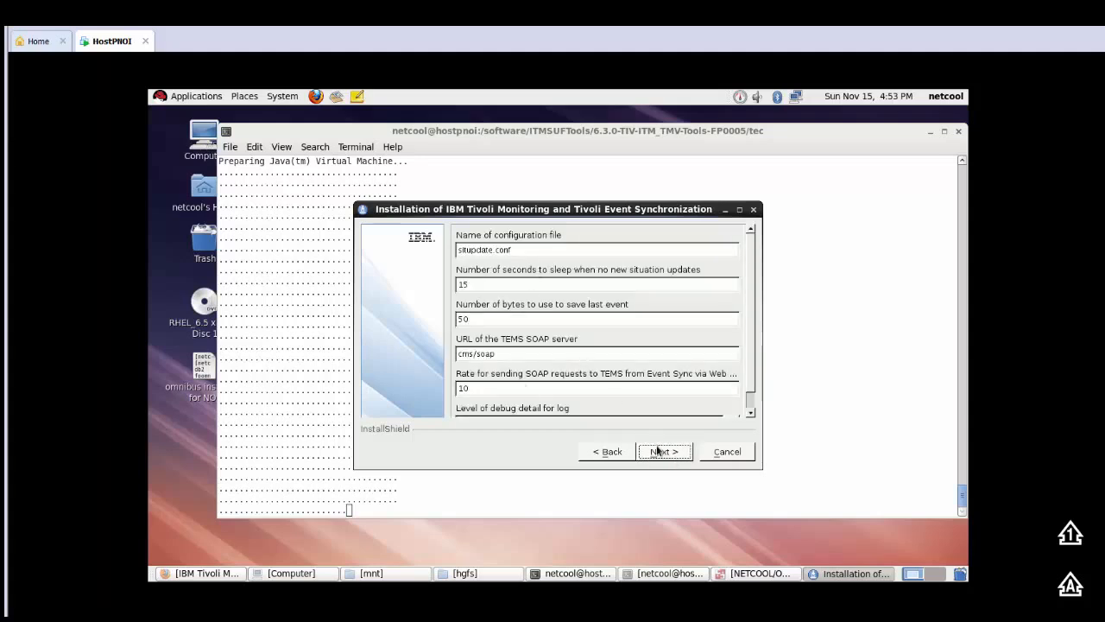
click(659, 454)
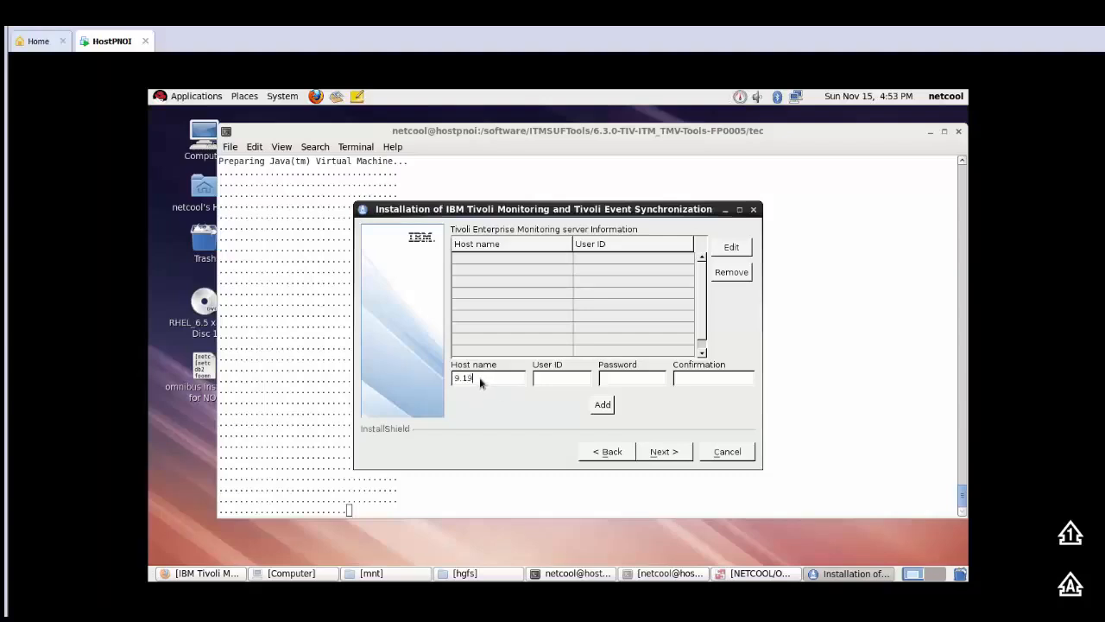
Step: Add monitoring server 9.196.153.129 with user ID sysadmin and its confirmed password, and continue to the installation summary
text(6.)
text(sv)
text(sad)
text(min)
key(Tab)
text(*******)
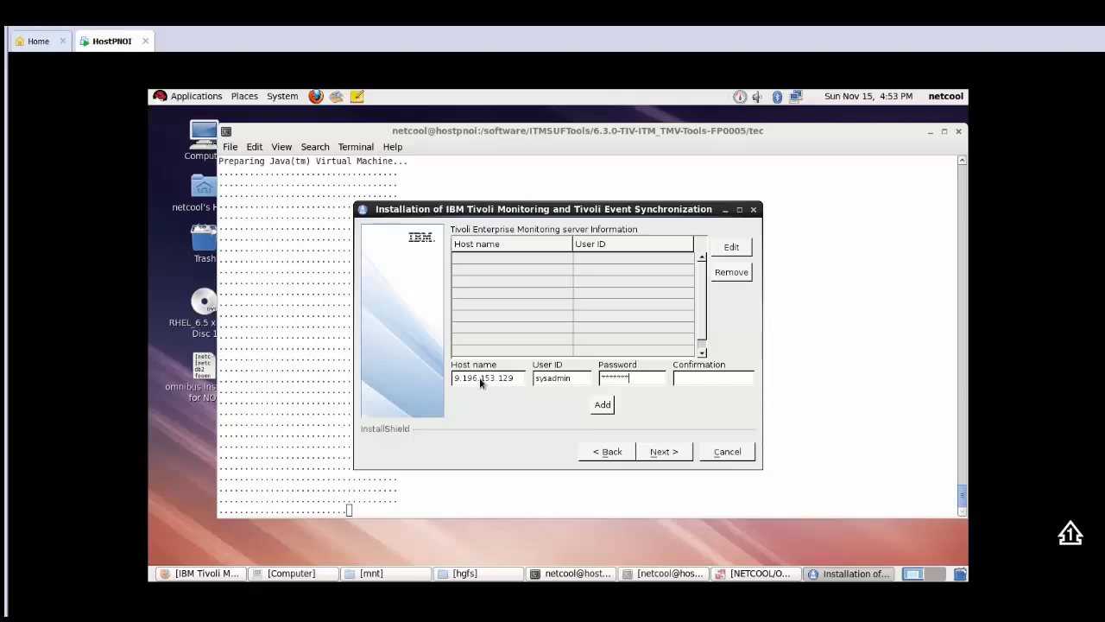
text(********)
click(602, 406)
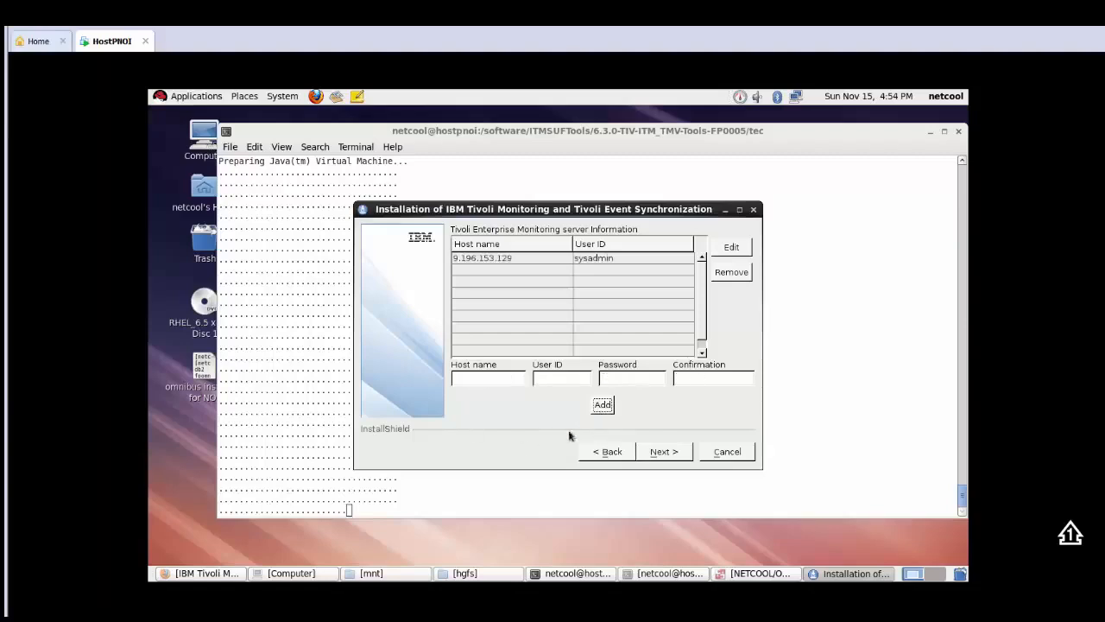
click(653, 455)
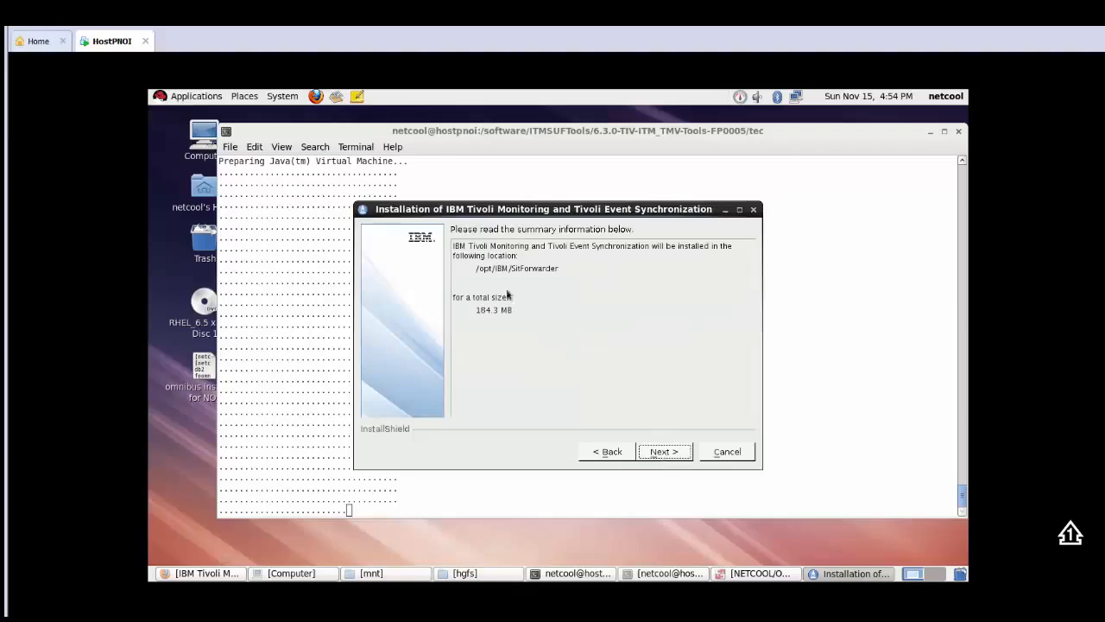
Step: Check the install location in the summary, install the Event Synchronization component and finish the wizard
drag(474, 269, 572, 270)
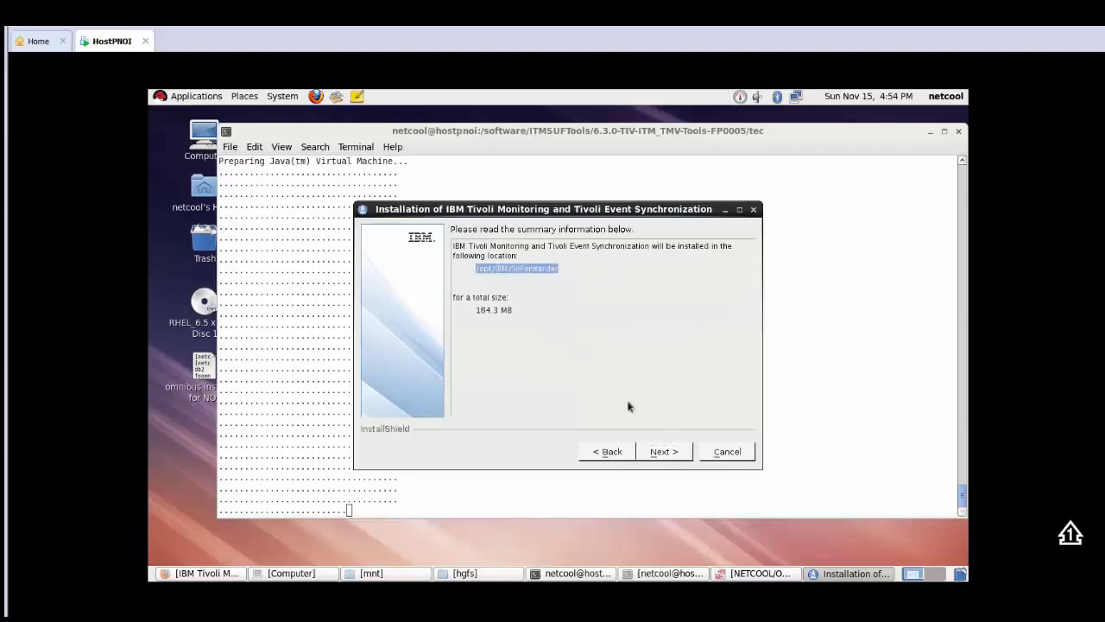
click(669, 452)
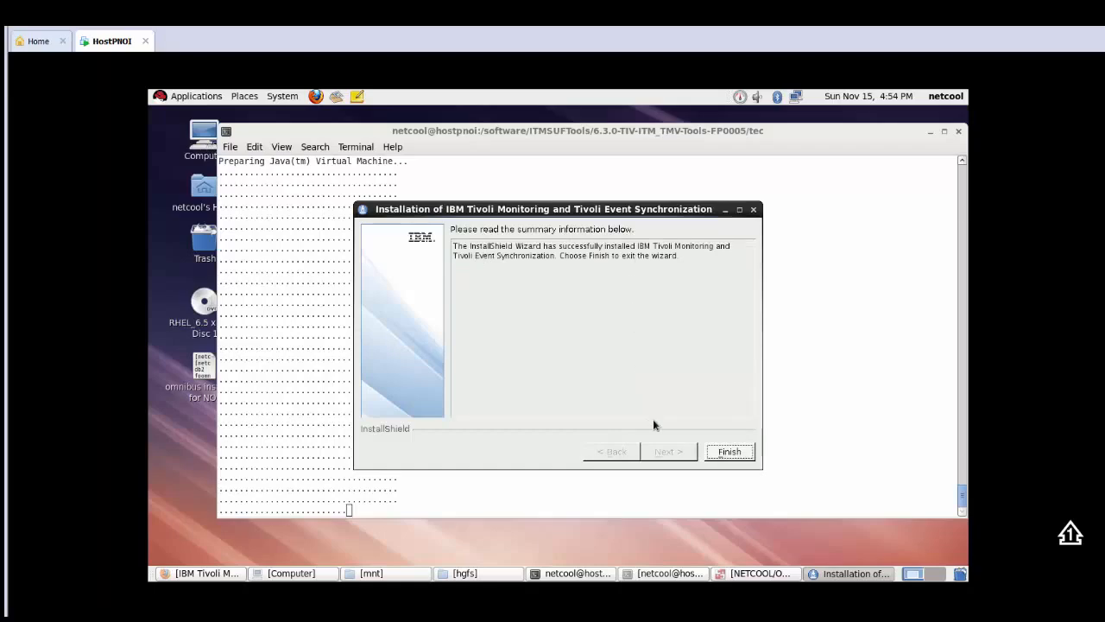
click(720, 453)
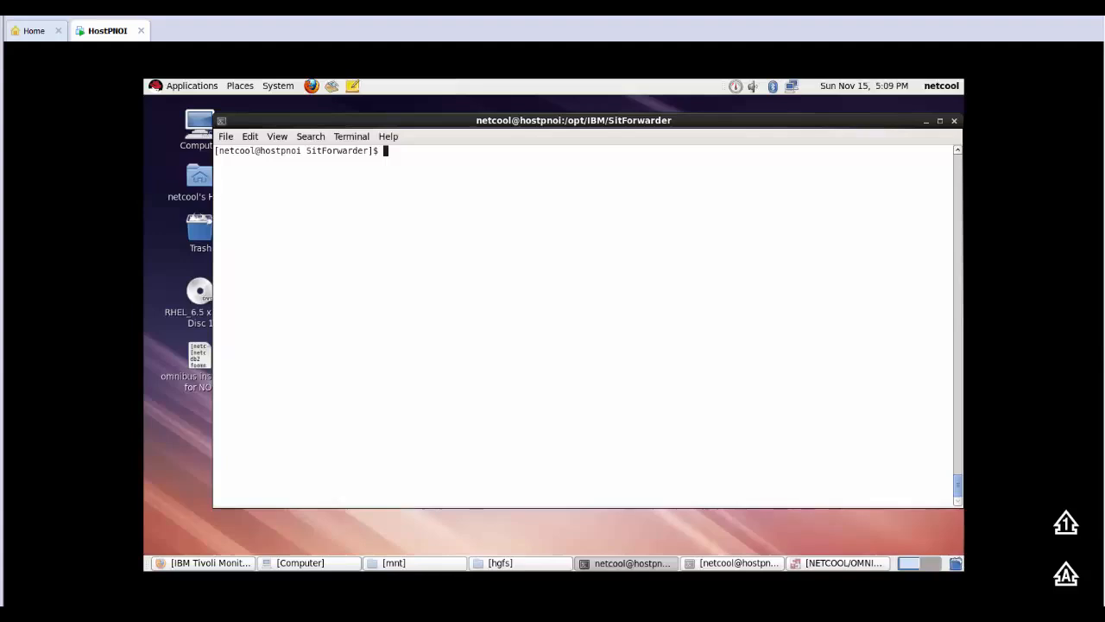
Step: List the SitForwarder directory, change into its omnibus subdirectory, and print the path and list the files there
key(Caps_Lock)
text(ls)
key(Return)
text(cd om)
key(Tab)
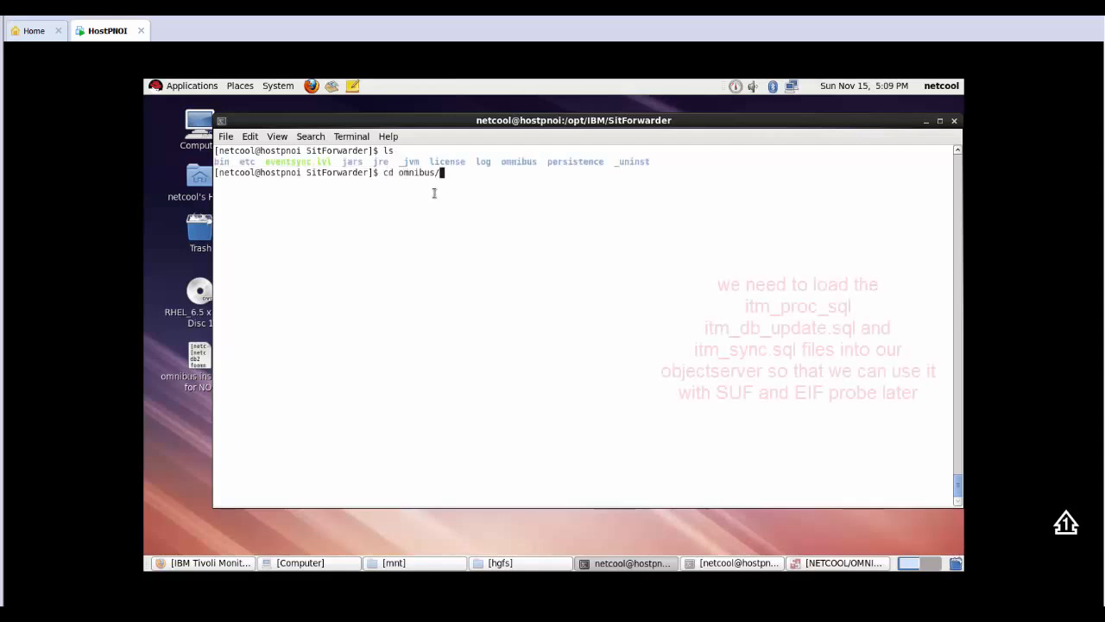
key(Return)
text(pwd)
key(Return)
text(pwd)
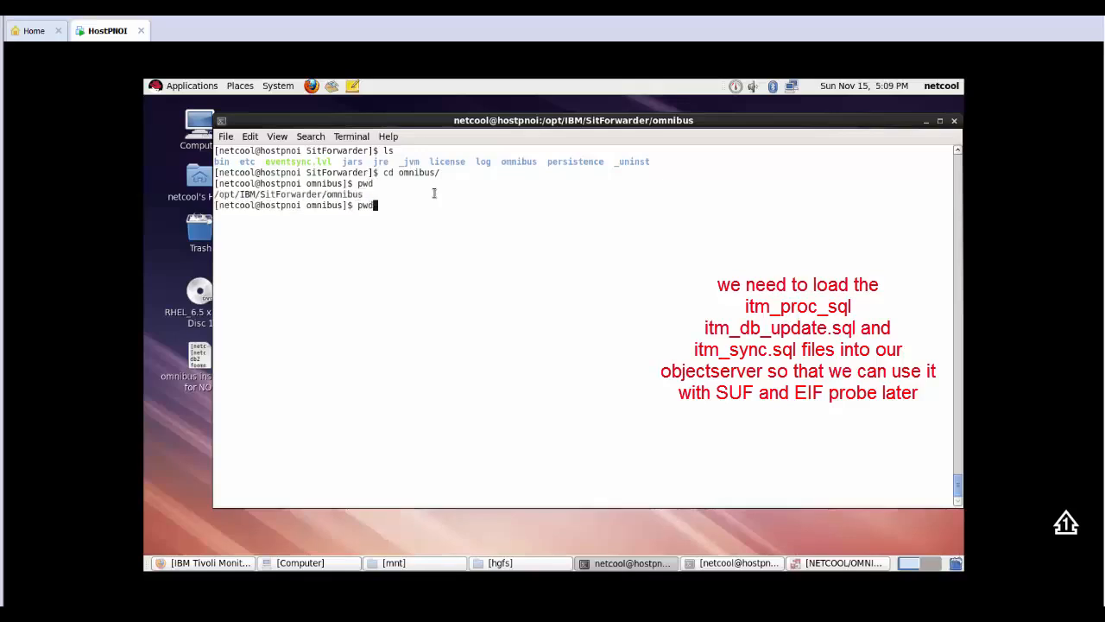
key(Return)
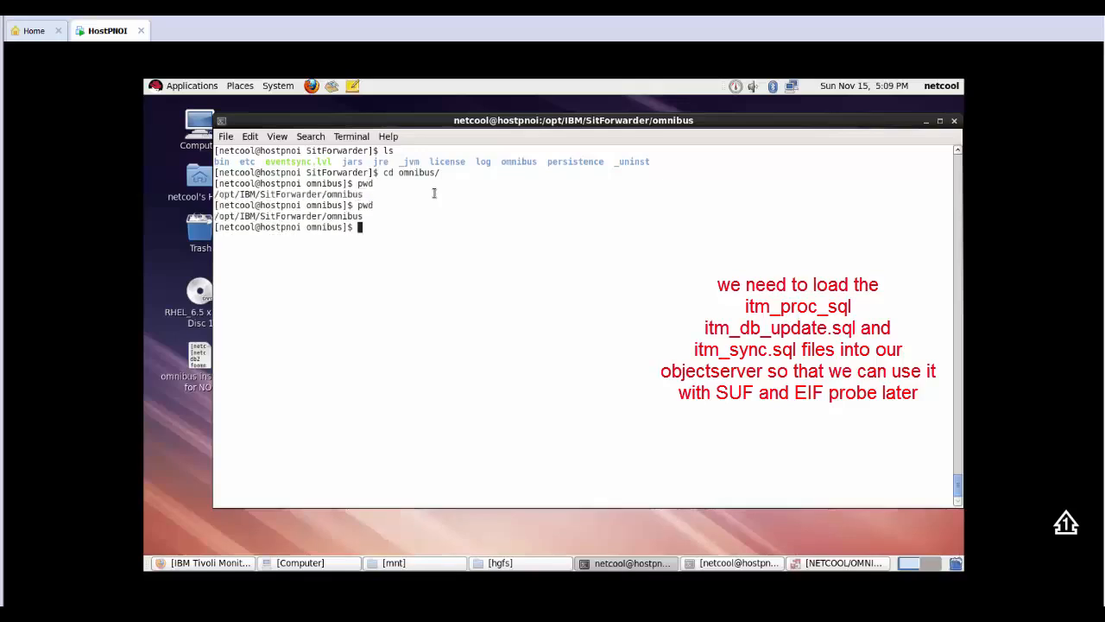
text(ls)
key(Return)
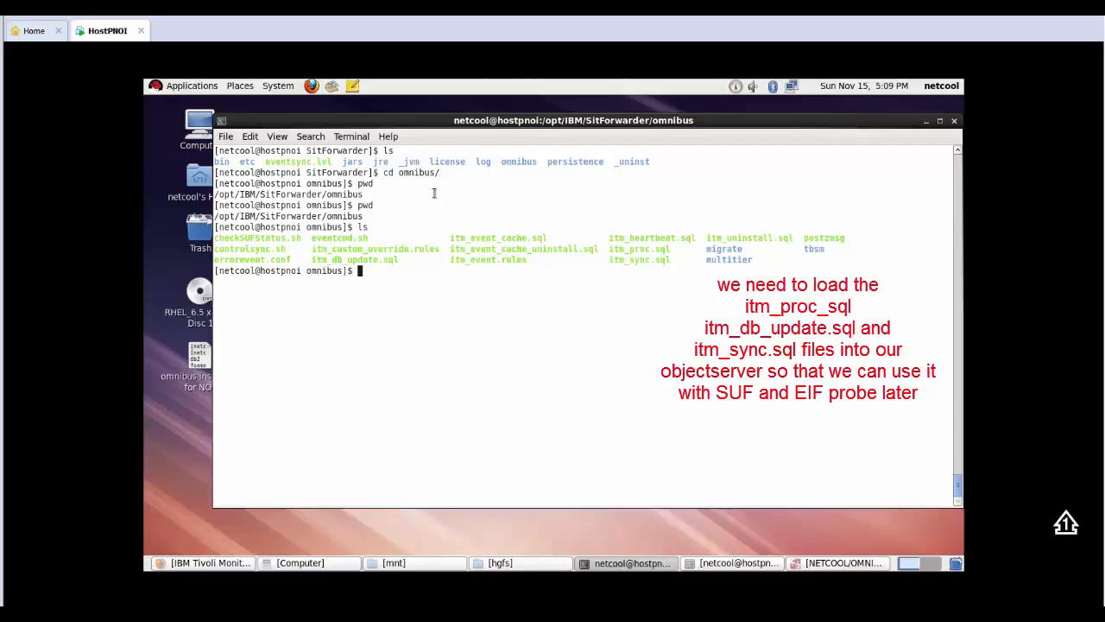
Step: Check the ObjectServer name in the Administrator, run nco_sql as root to load itm_proc.sql into ITMOBJ, and submit the password prompt
click(827, 563)
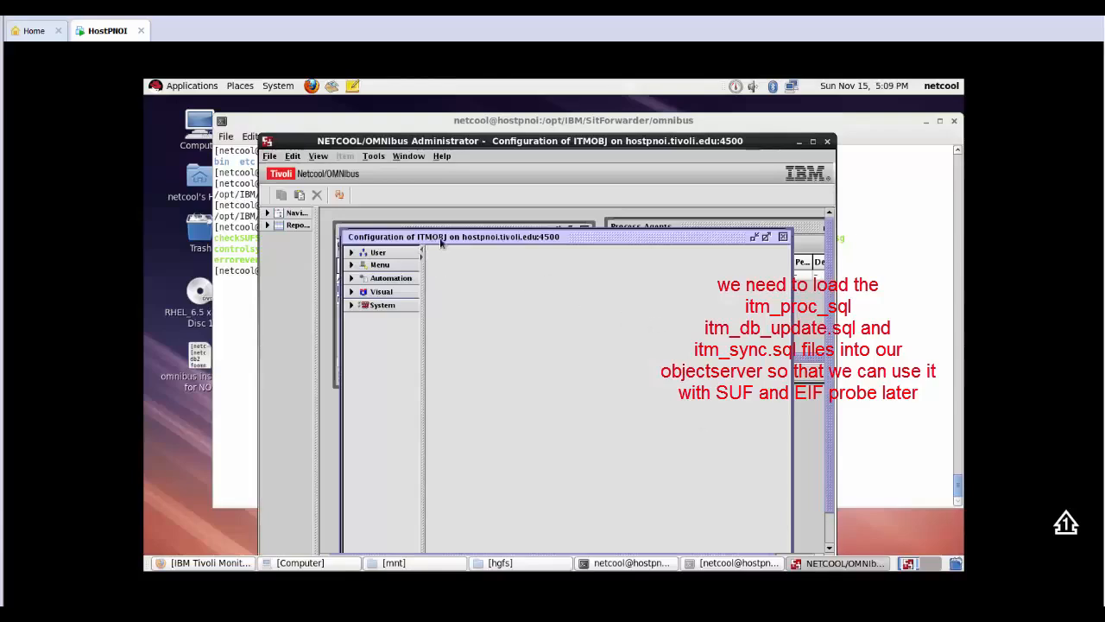
click(800, 142)
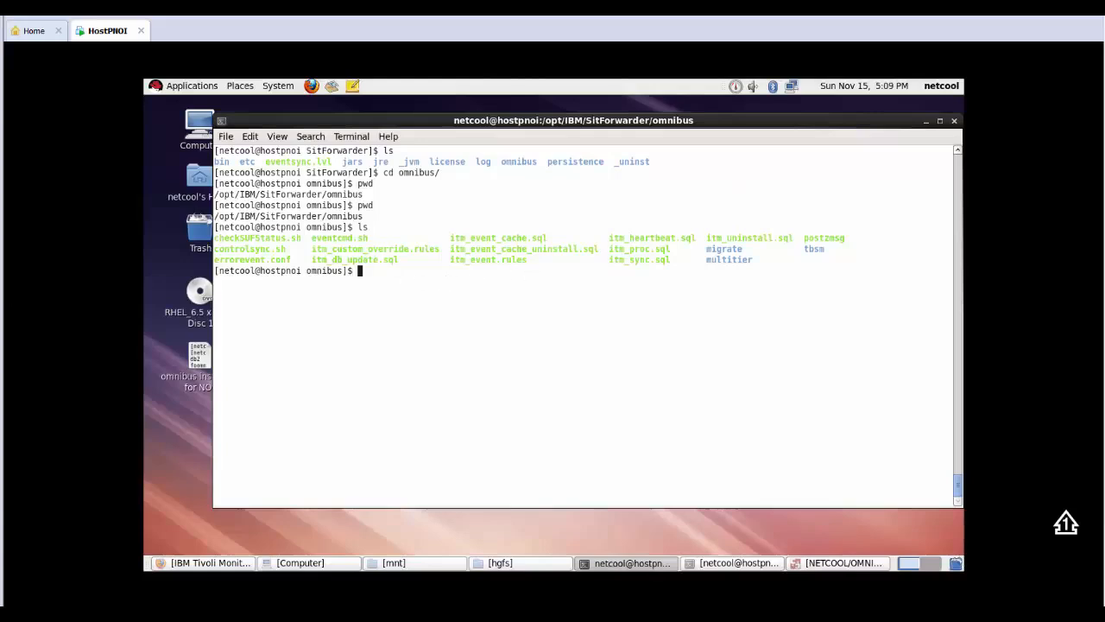
text(/opt/IBM/tivoli/netcool/omnibus/bin/nco_sql -user root -server ITMOBJ <./itm_proc.sql)
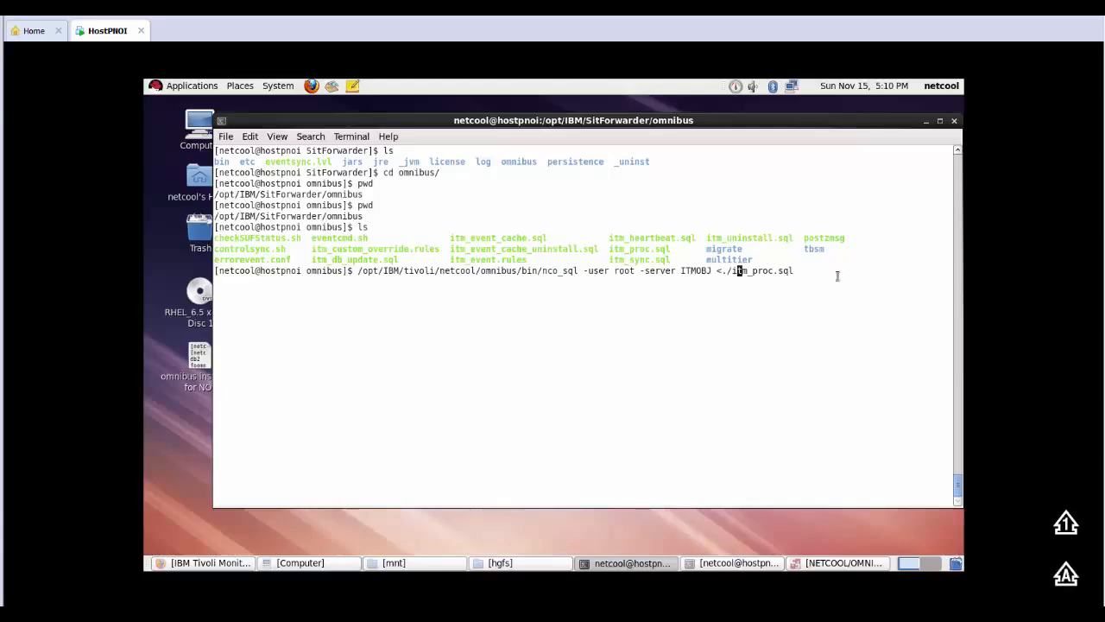
key(Return)
key(Return)
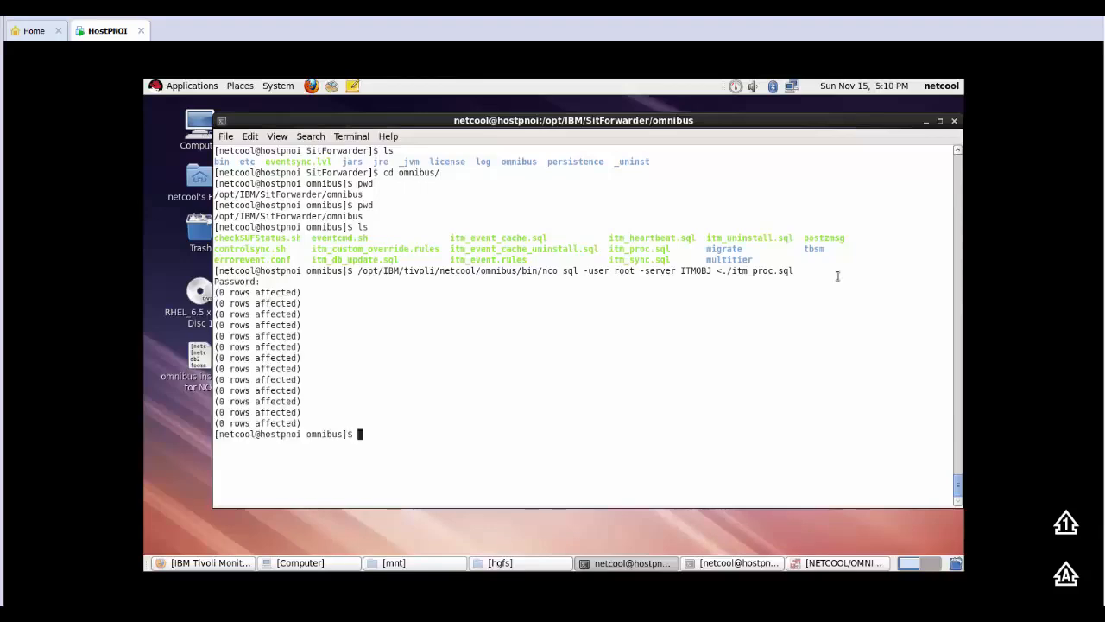
Step: Reuse the nco_sql command with itm_db_update.sql to load that file into ITMOBJ as root, and submit the password prompt
key(Up)
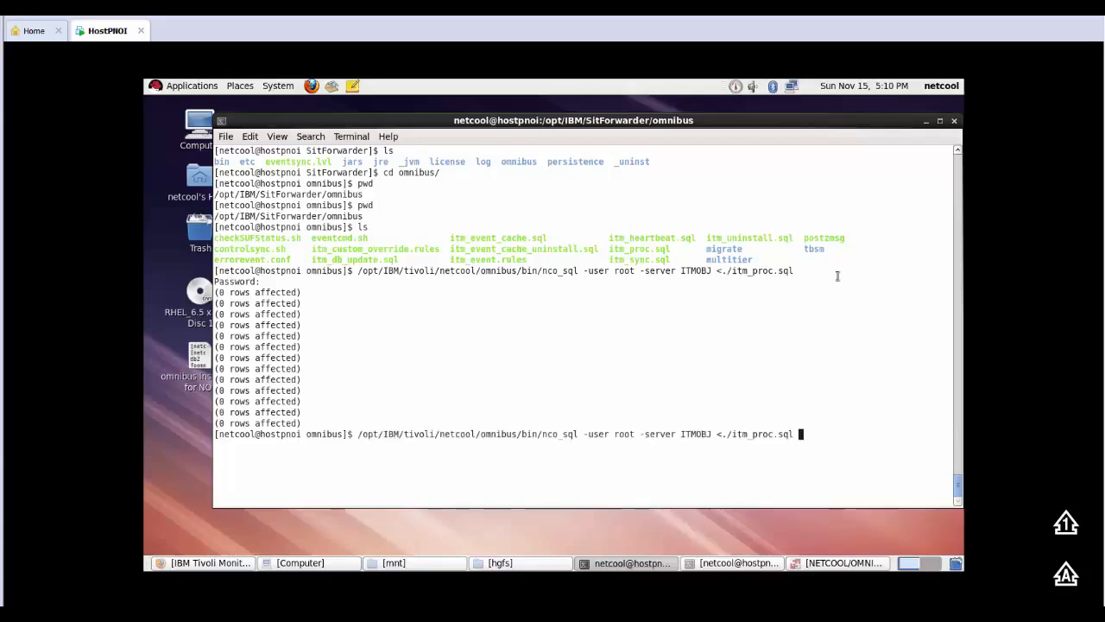
key(BackSpace)
key(BackSpace)
key(BackSpace)
key(BackSpace)
key(BackSpace)
key(BackSpace)
key(BackSpace)
key(BackSpace)
text(DB)
key(BackSpace)
key(BackSpace)
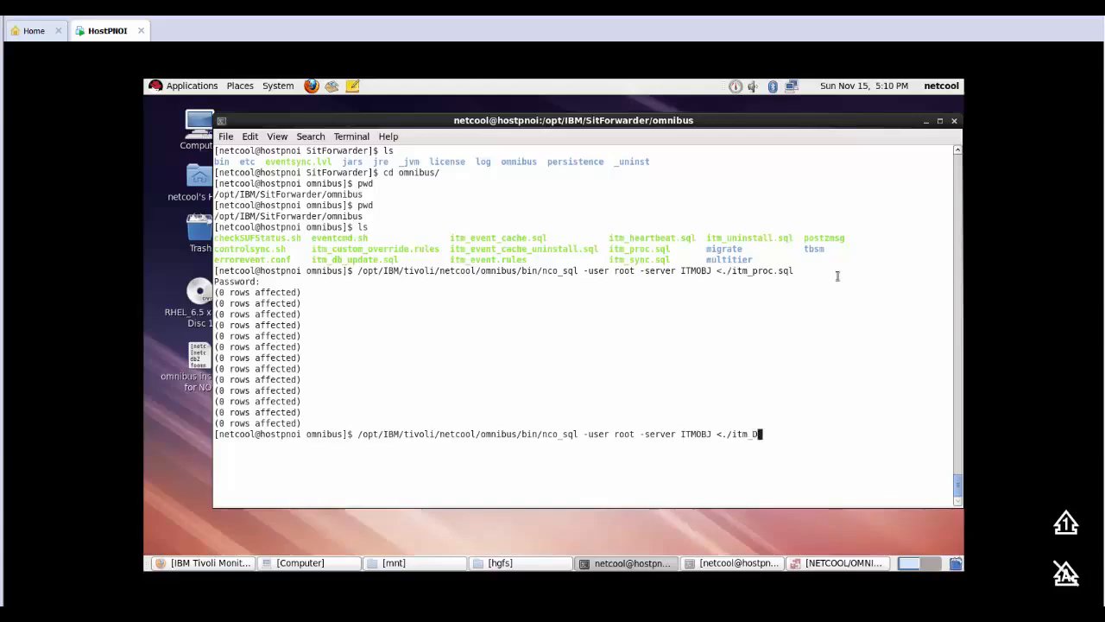
text(db2)
key(BackSpace)
key(Tab)
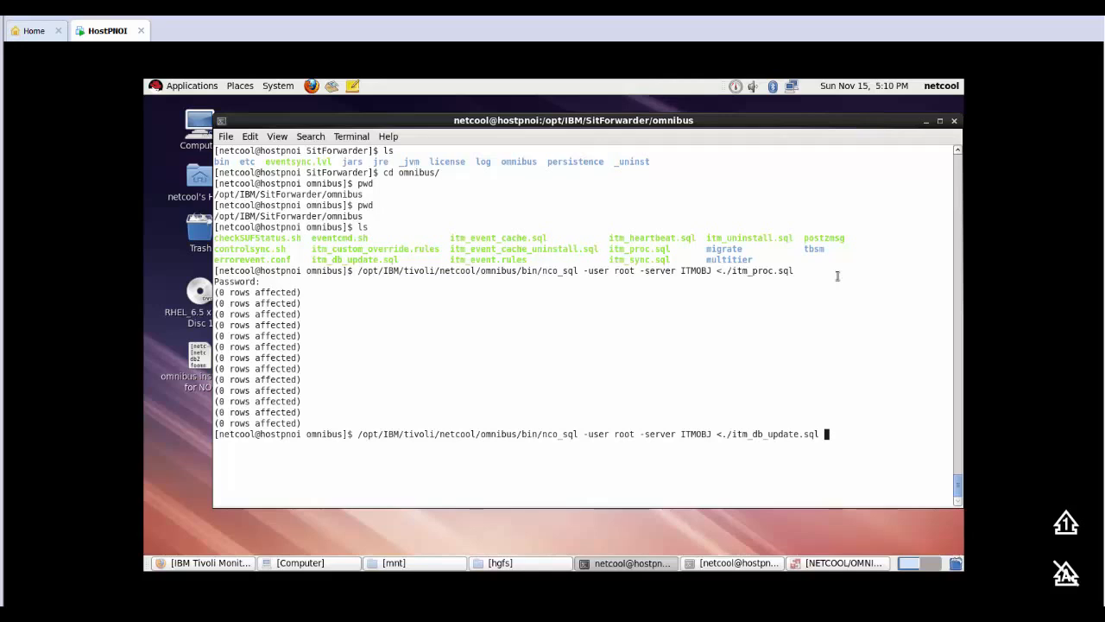
key(Return)
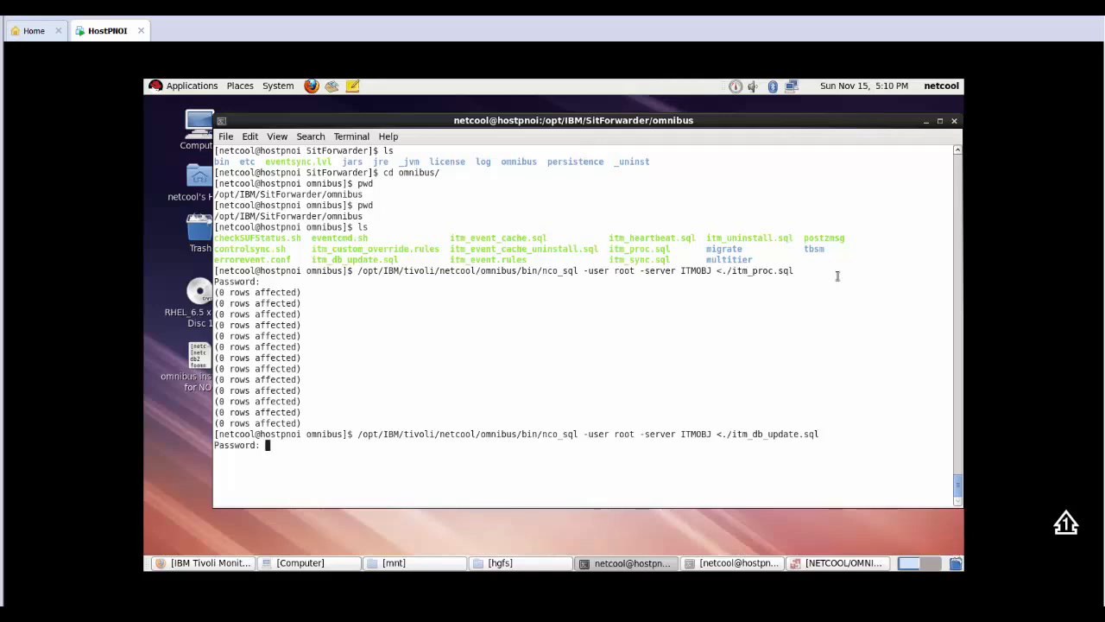
key(Return)
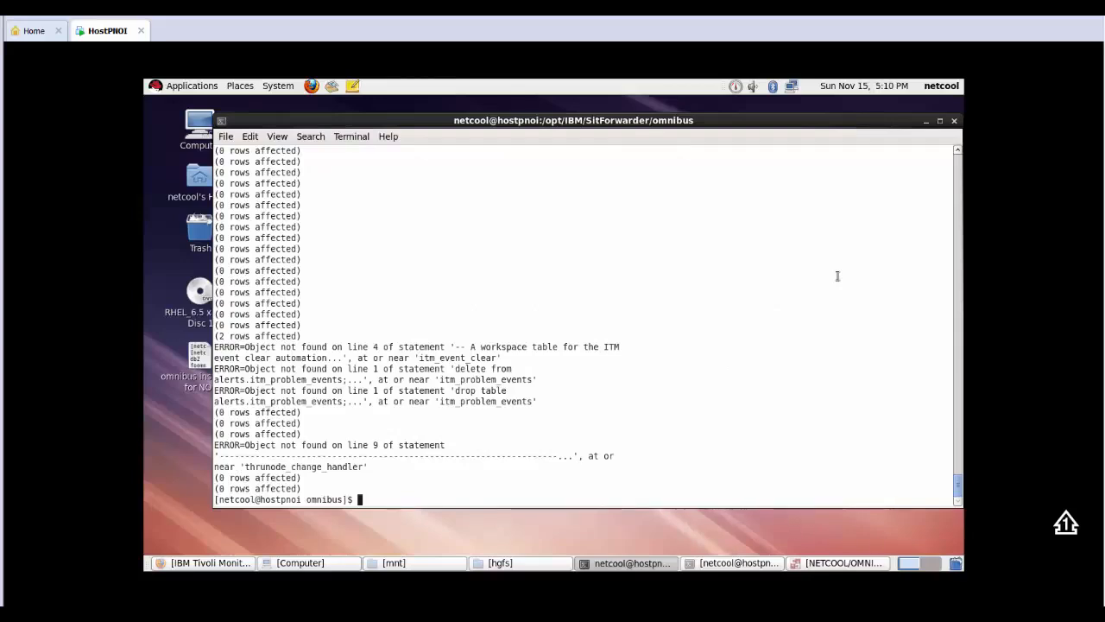
Step: Rerun the nco_sql command with itm_sync.sql as its input file against ITMOBJ, and submit the password prompt
key(Up)
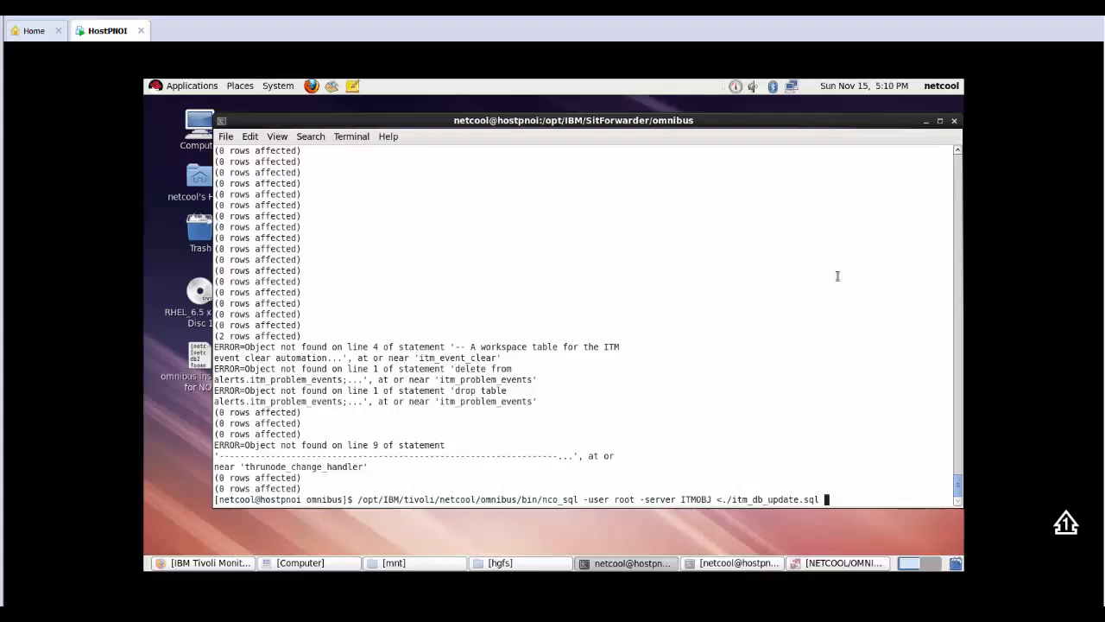
key(BackSpace)
key(BackSpace)
key(BackSpace)
key(BackSpace)
key(BackSpace)
key(BackSpace)
key(BackSpace)
key(BackSpace)
key(BackSpace)
key(BackSpace)
key(BackSpace)
key(BackSpace)
key(BackSpace)
key(BackSpace)
text(sync.sql)
key(Return)
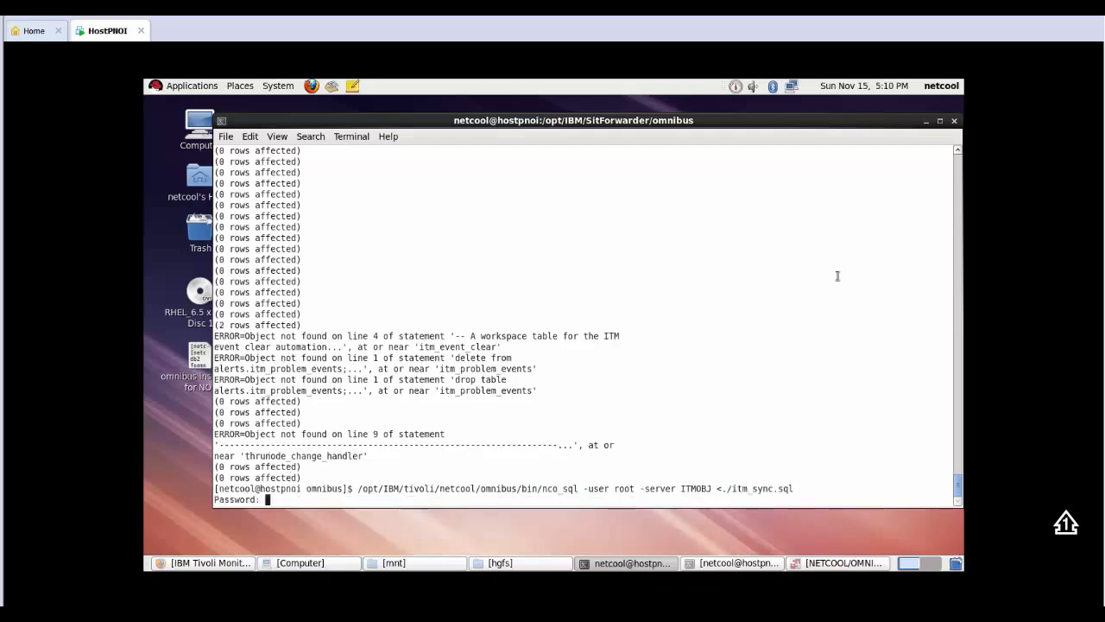
key(Return)
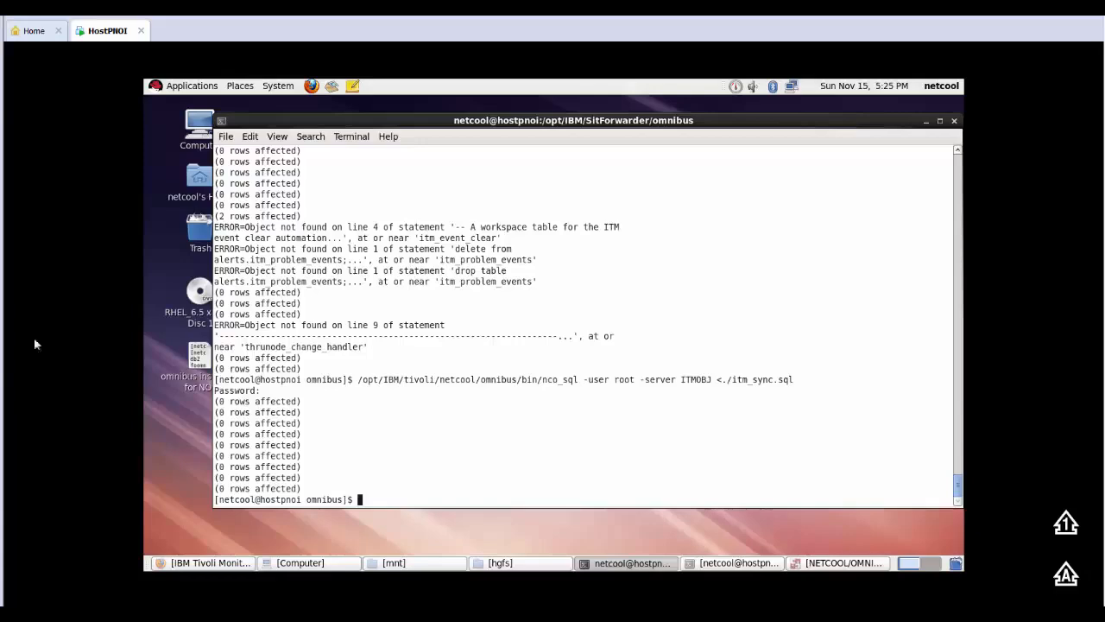
Step: Switch to NETCOOL/OMNIbus Administrator and display the automation procedures of the ITMOBJ ObjectServer
click(838, 563)
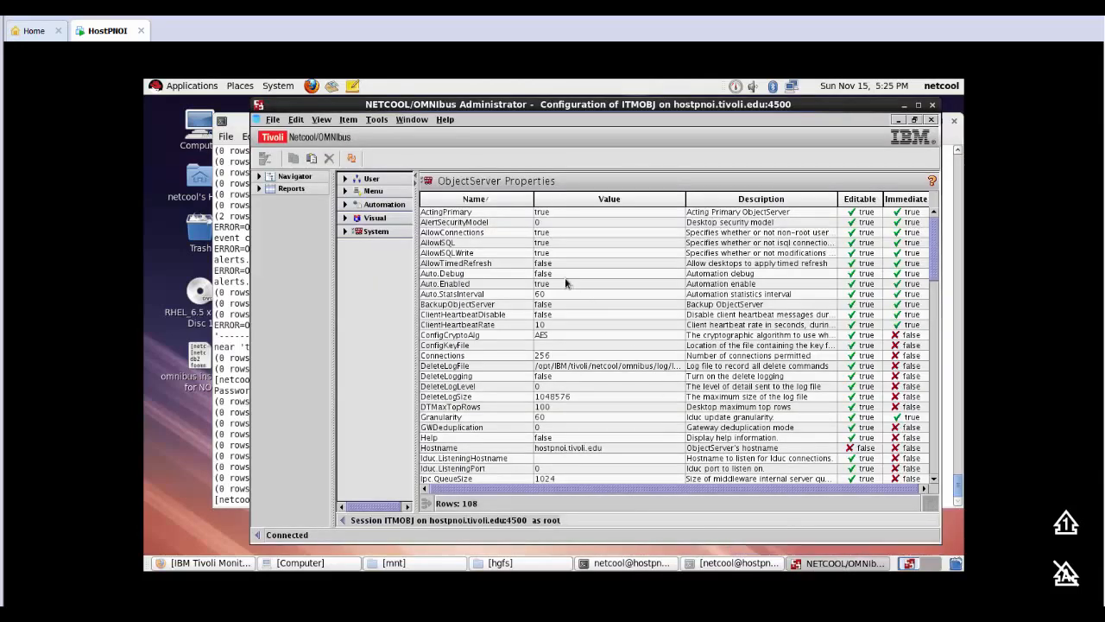
click(385, 195)
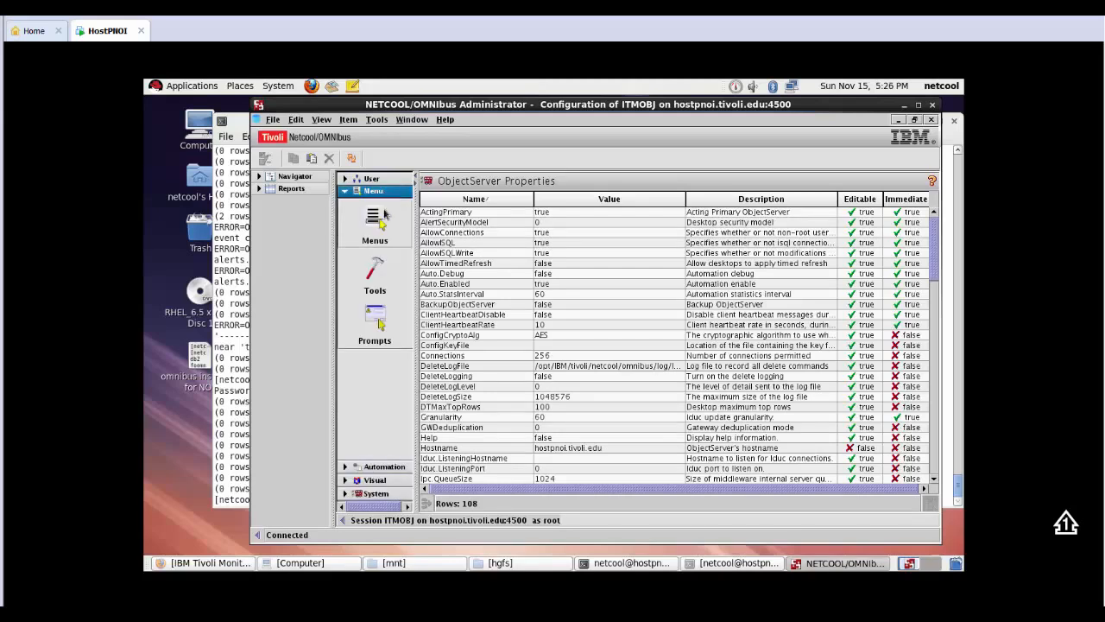
click(376, 192)
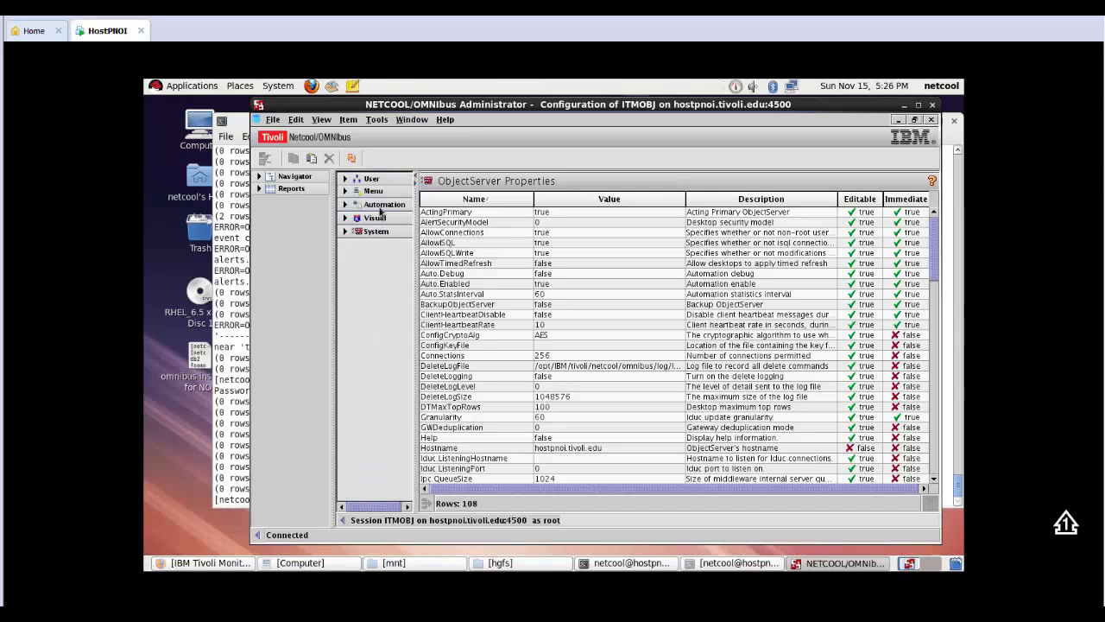
click(382, 207)
click(382, 339)
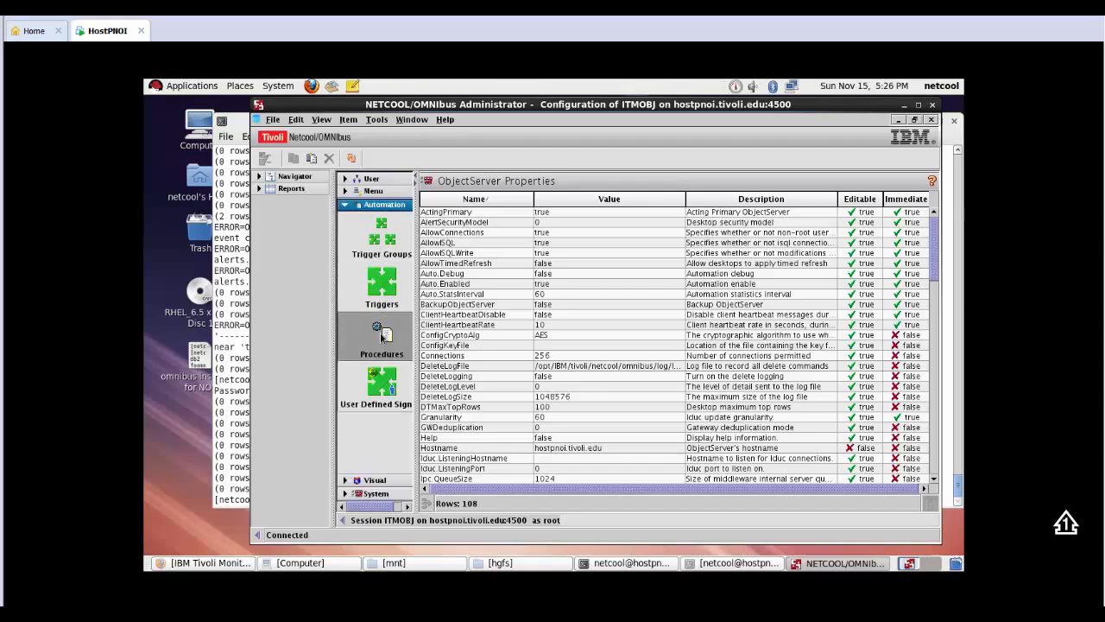
Step: Edit the eventcmd external procedure to set its host to 9.196.153.129, and save the procedure
click(460, 234)
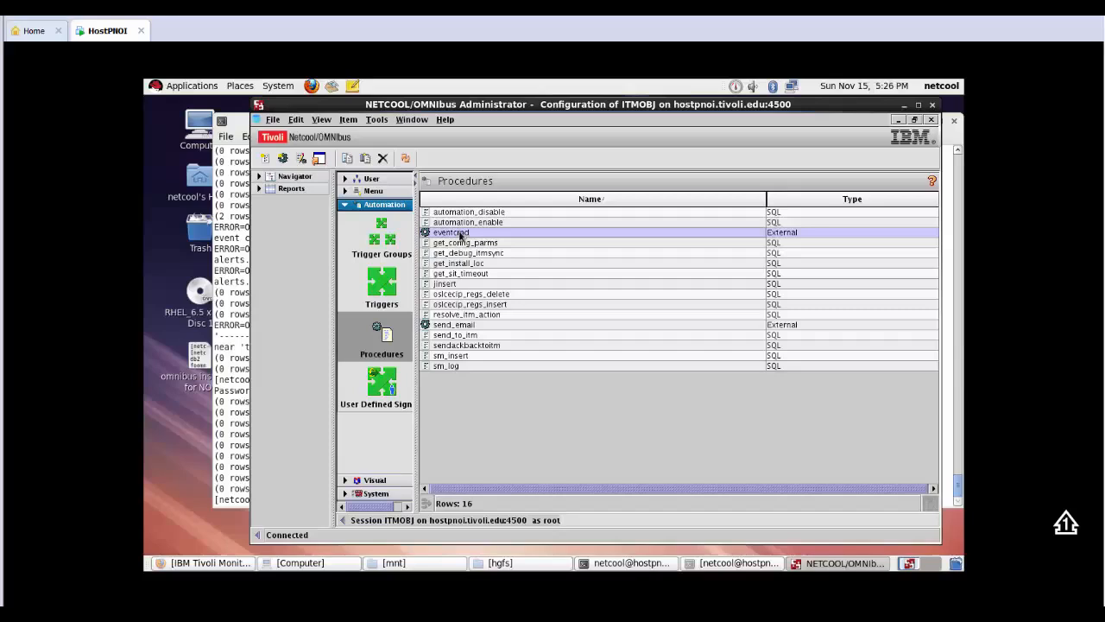
double_click(460, 234)
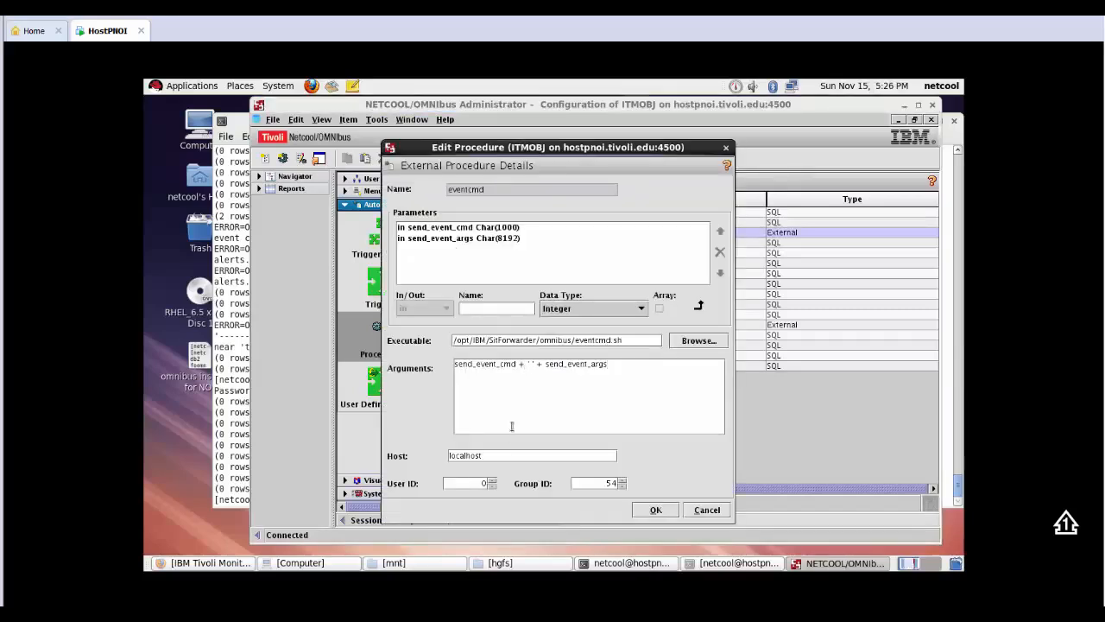
drag(501, 455, 436, 455)
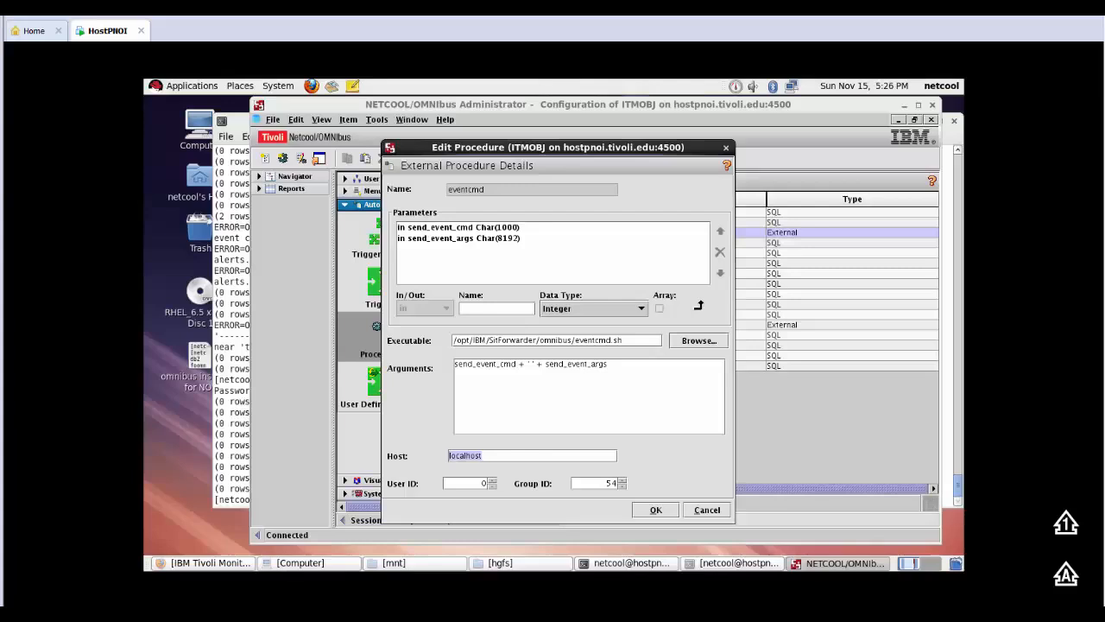
click(519, 457)
drag(422, 455, 404, 455)
text(9.)
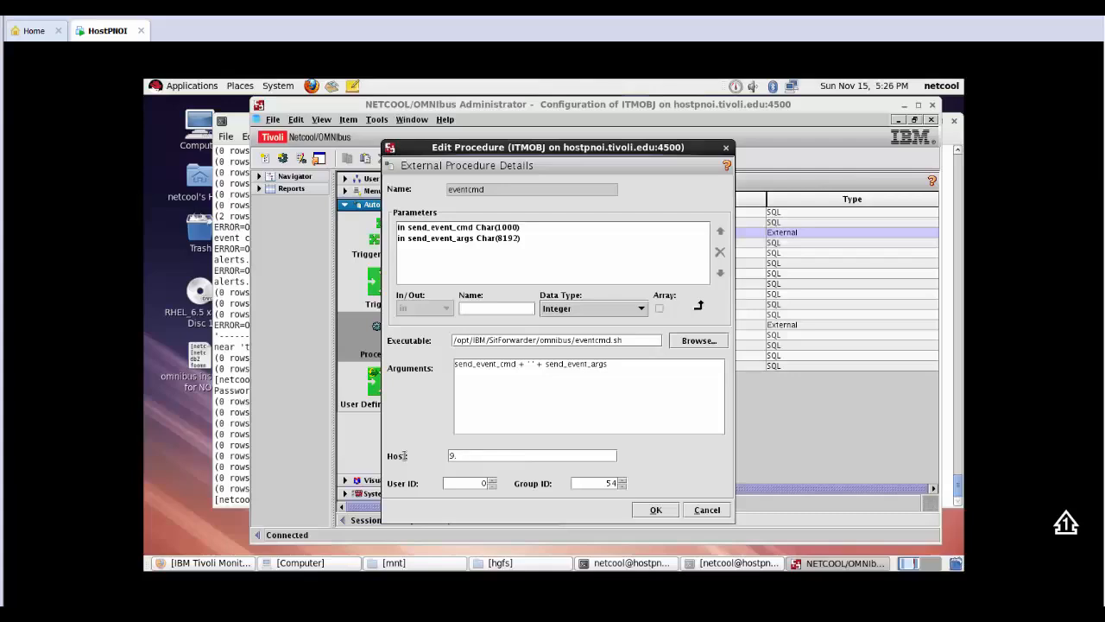
text(196.14)
key(BackSpace)
text(53.129)
click(653, 508)
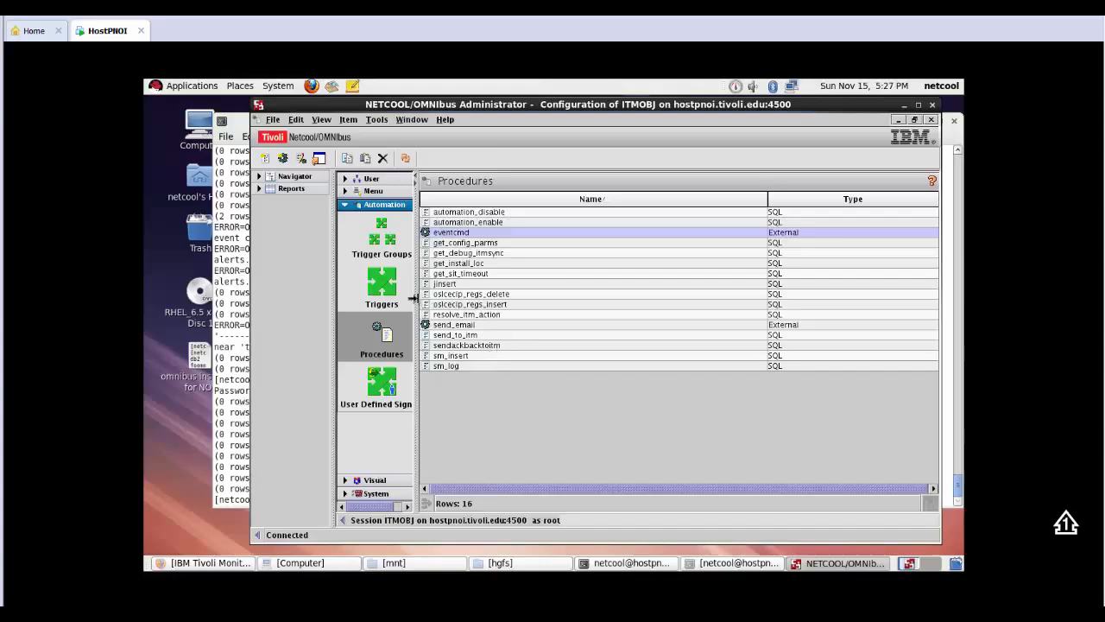
Step: Examine the parameters and actions of the send_to_itm SQL procedure, and close its details without editing
click(478, 337)
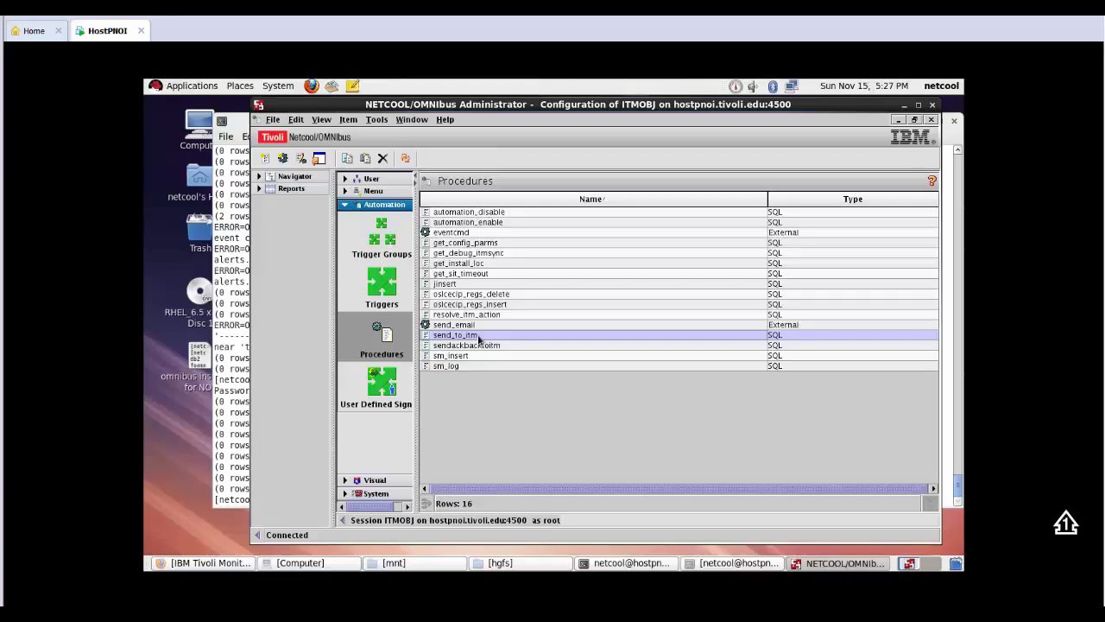
double_click(478, 338)
scroll(523, 396, down, 1)
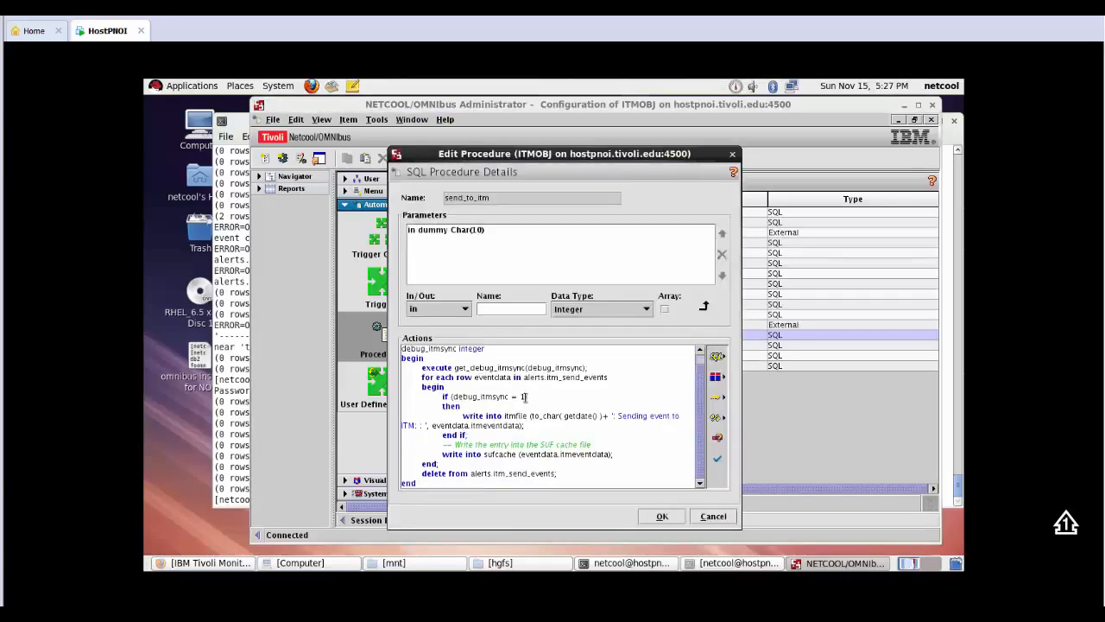
scroll(580, 393, up, 1)
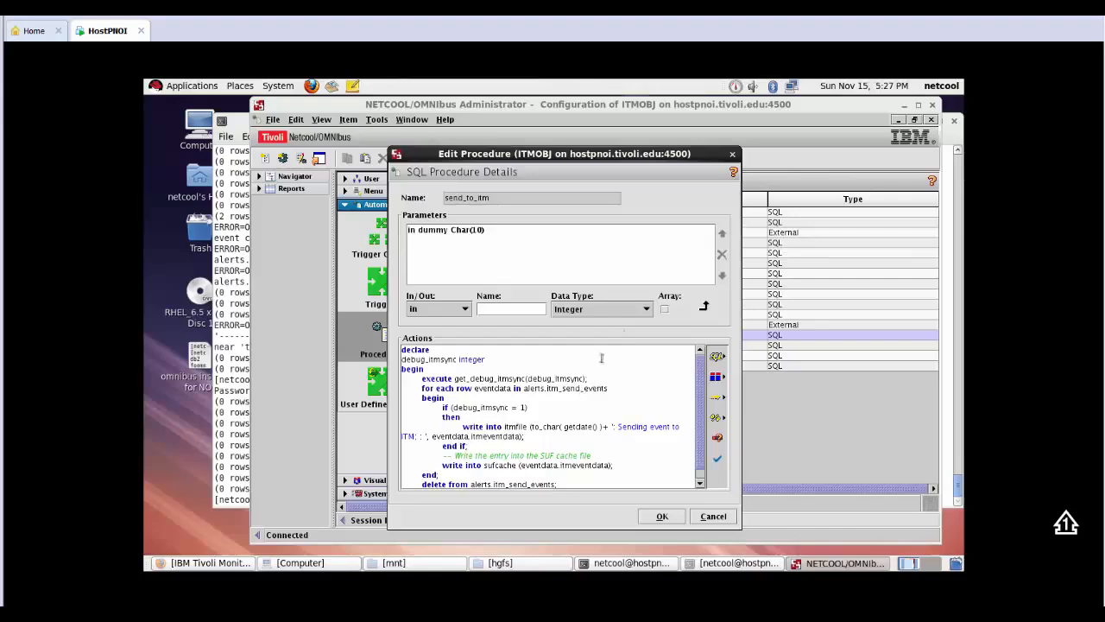
click(733, 155)
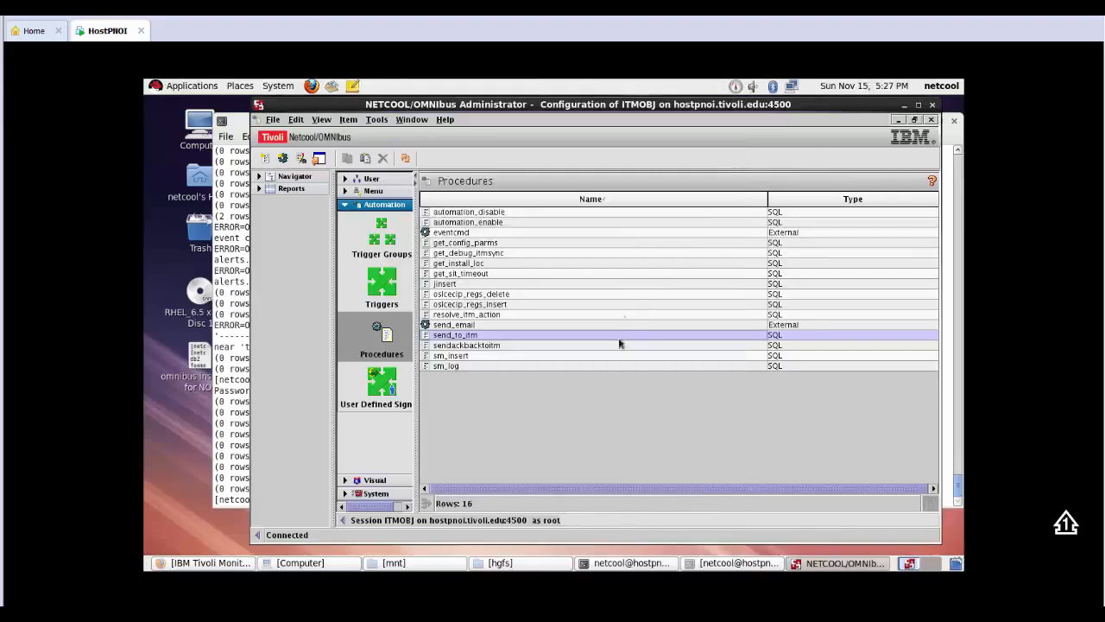